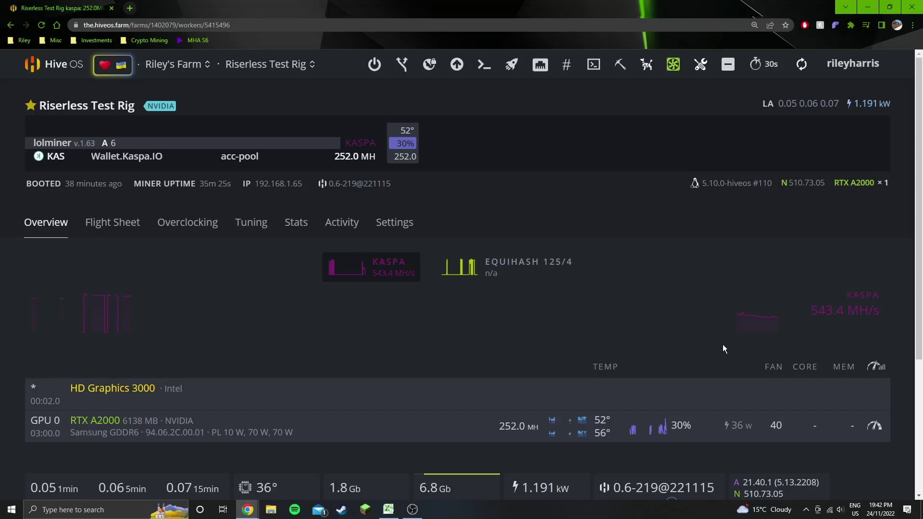
- Show the test rig's flight sheets, expand the wallet and coin filters, and filter the other sheets by KAS
left_click(106, 226)
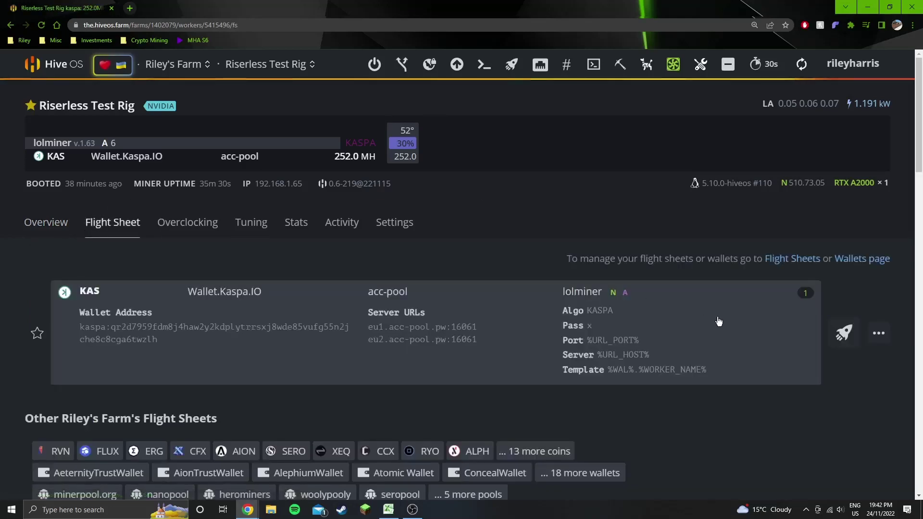
scroll(817, 435, "down", 4)
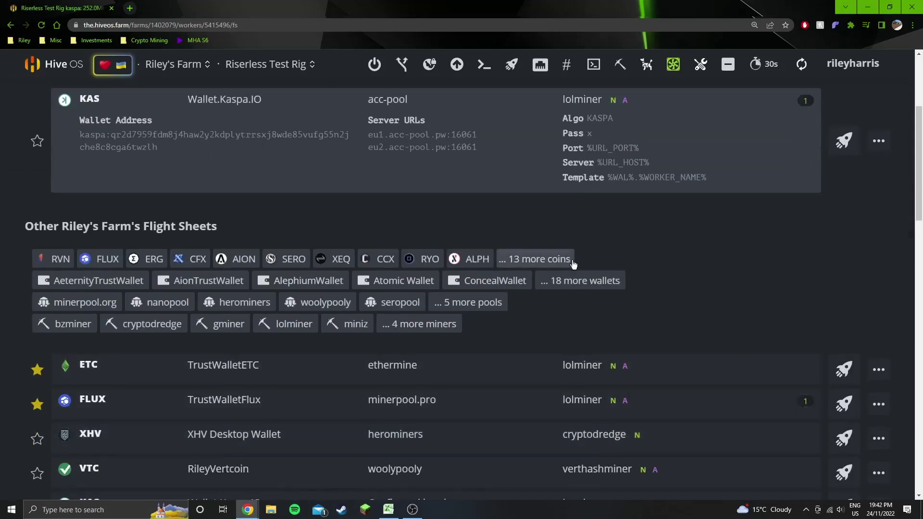
left_click(581, 280)
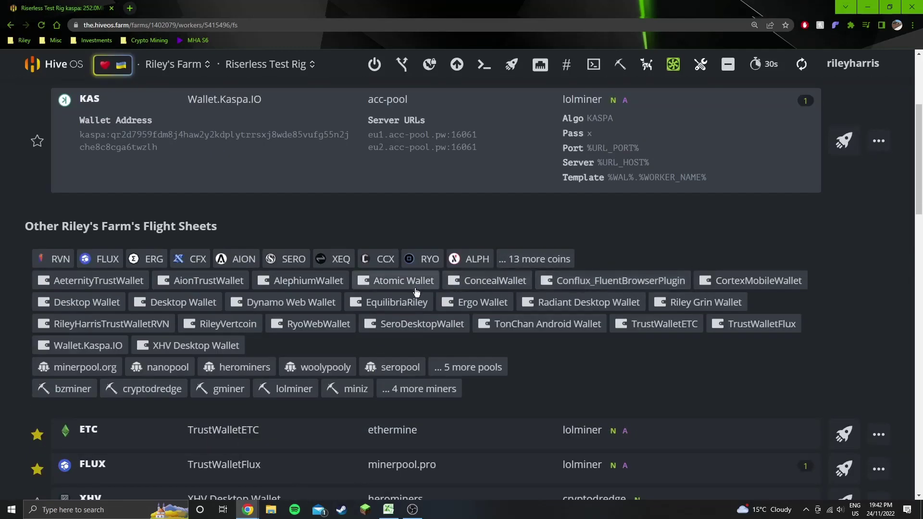
left_click(537, 259)
left_click(101, 280)
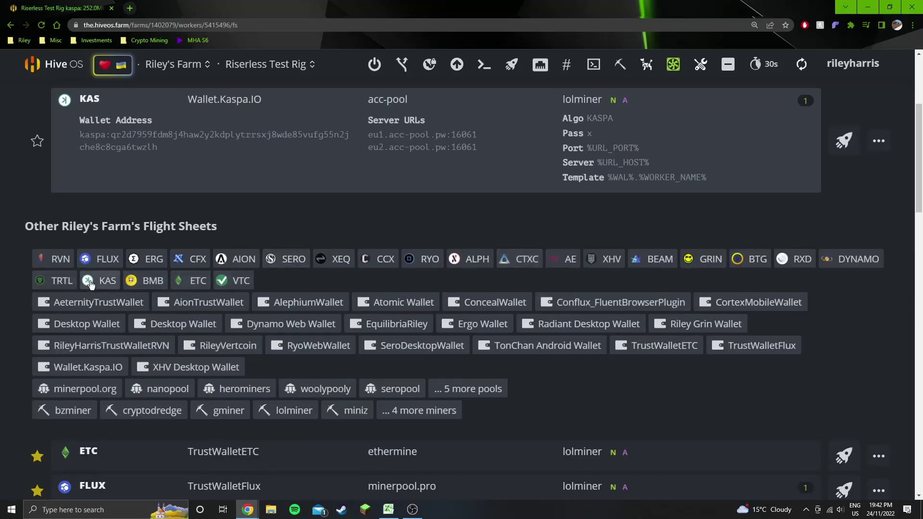
- Expand the KAS flight sheet that uses bzminer and examine its core clock, core offset and memory clock values in the user config
scroll(420, 285, "down", 3)
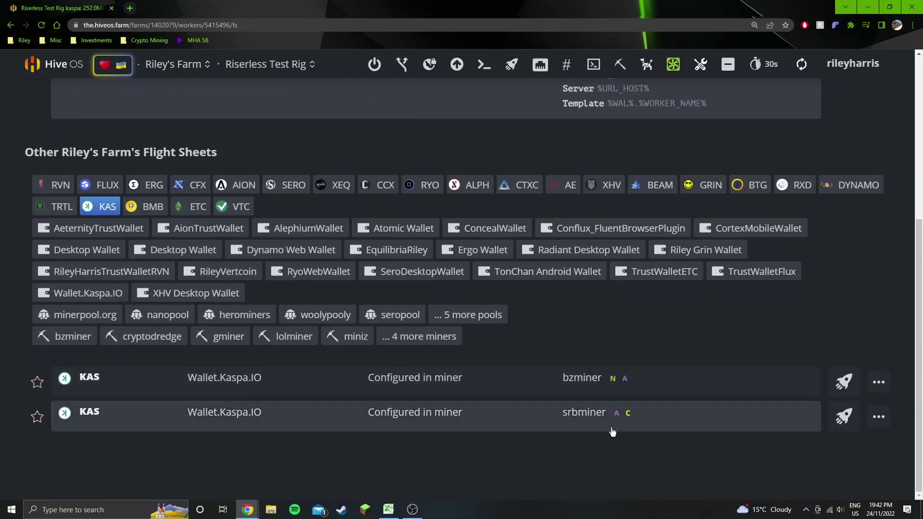
left_click(717, 386)
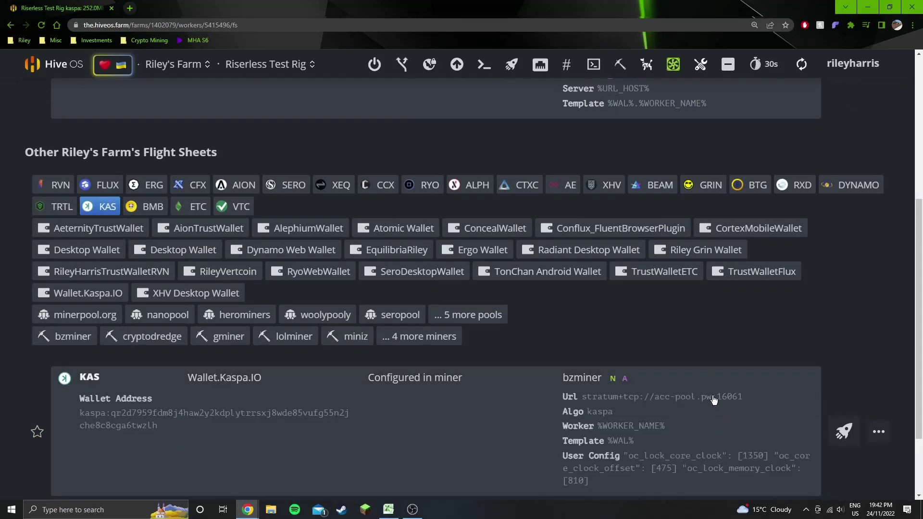
scroll(717, 385, "down", 2)
left_click_drag(738, 361, 768, 362)
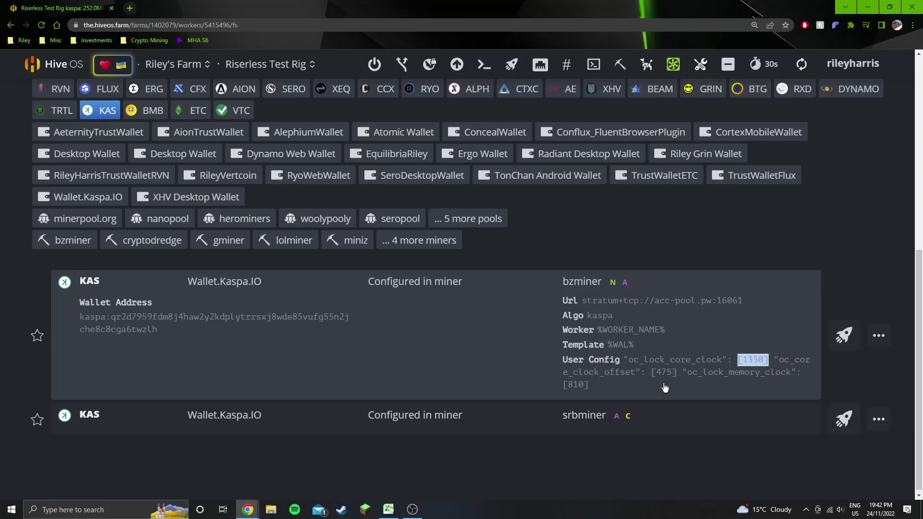
left_click_drag(657, 374, 673, 377)
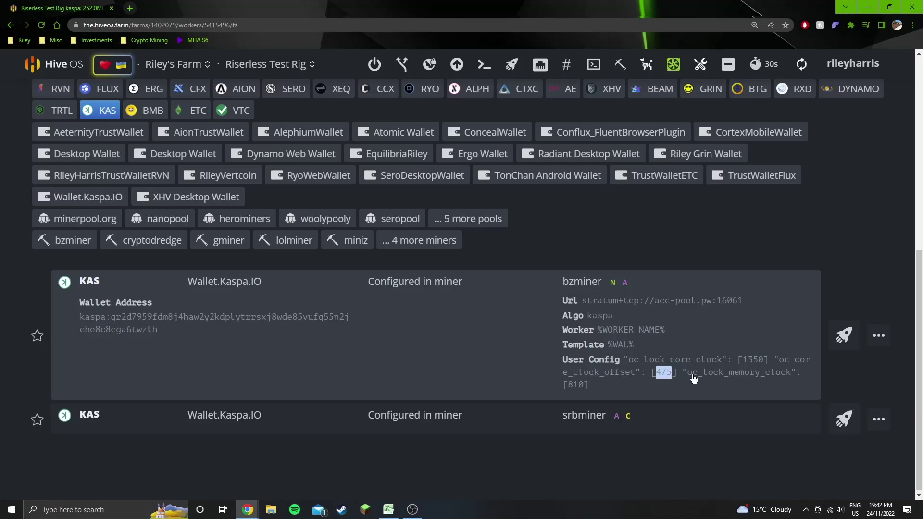
left_click_drag(568, 385, 584, 386)
- Open the bzminer flight sheet's miner configuration, review the extra config arguments, and close it without applying changes
left_click(879, 335)
left_click(861, 168)
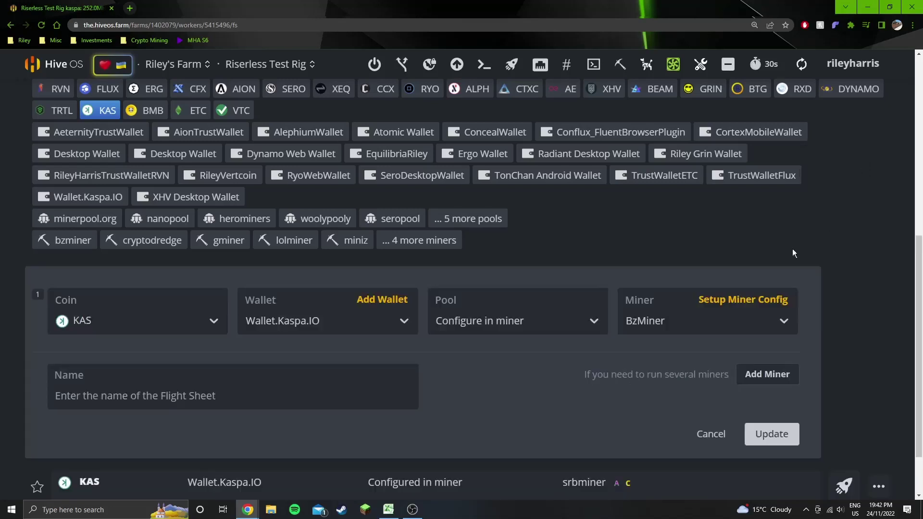
left_click(726, 308)
scroll(430, 336, "down", 4)
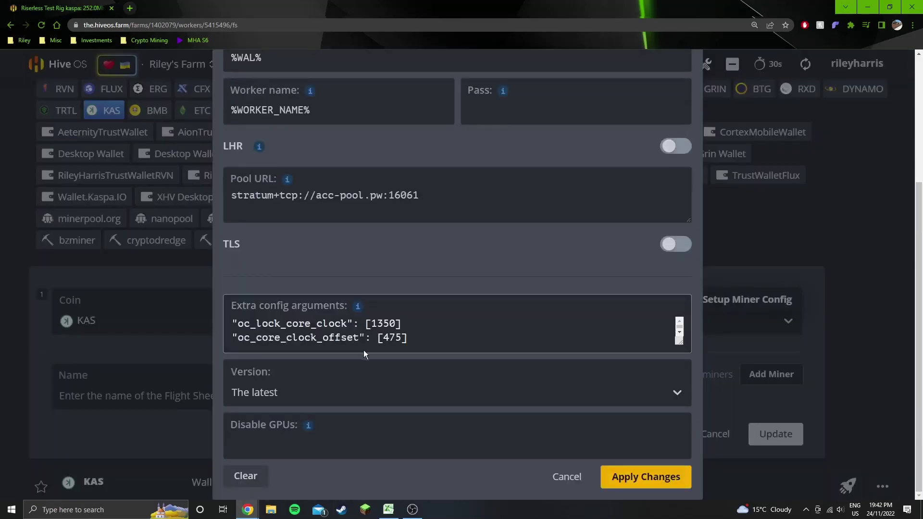
scroll(415, 339, "down", 1)
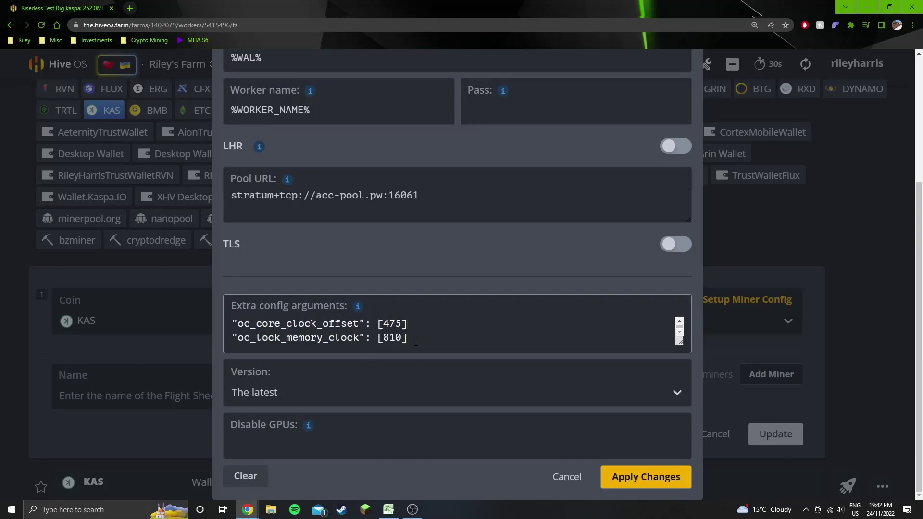
scroll(416, 341, "up", 1)
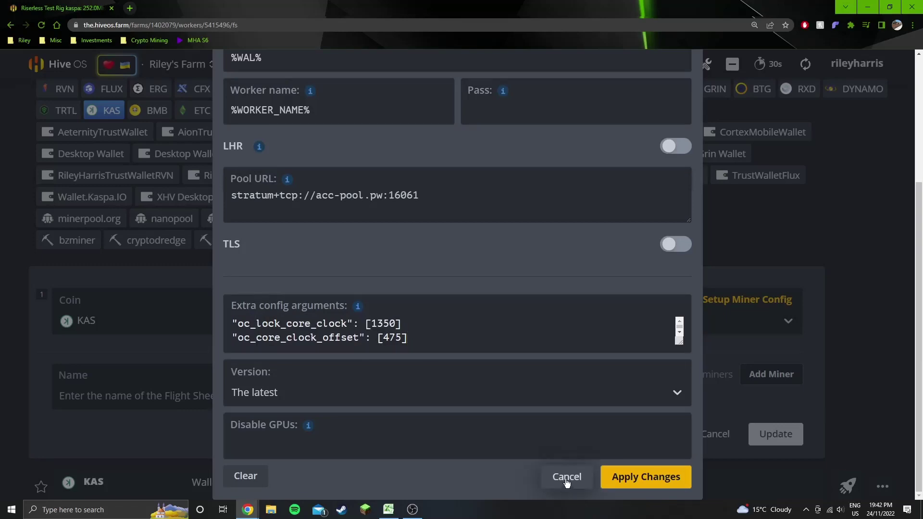
left_click(566, 477)
- View the rig's overview, check the active lolminer flight sheet for KAS, and return to the overview
scroll(119, 281, "up", 9)
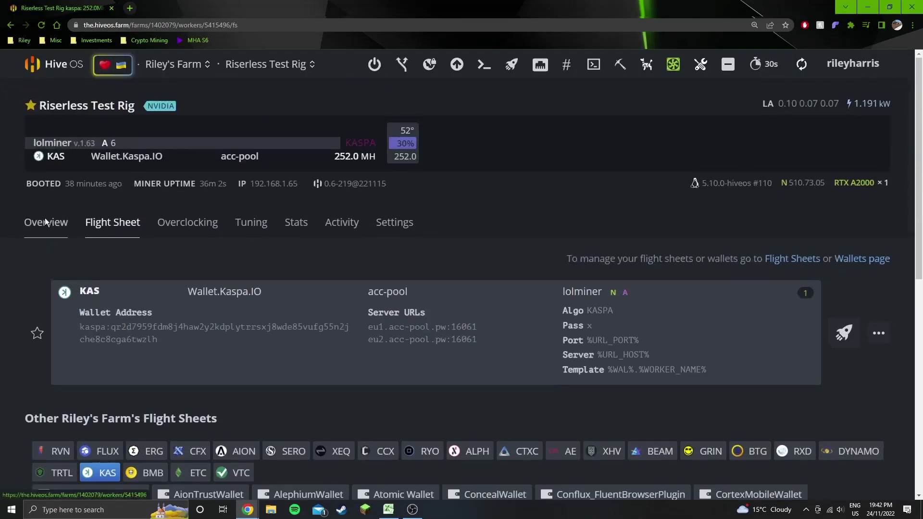
left_click(45, 223)
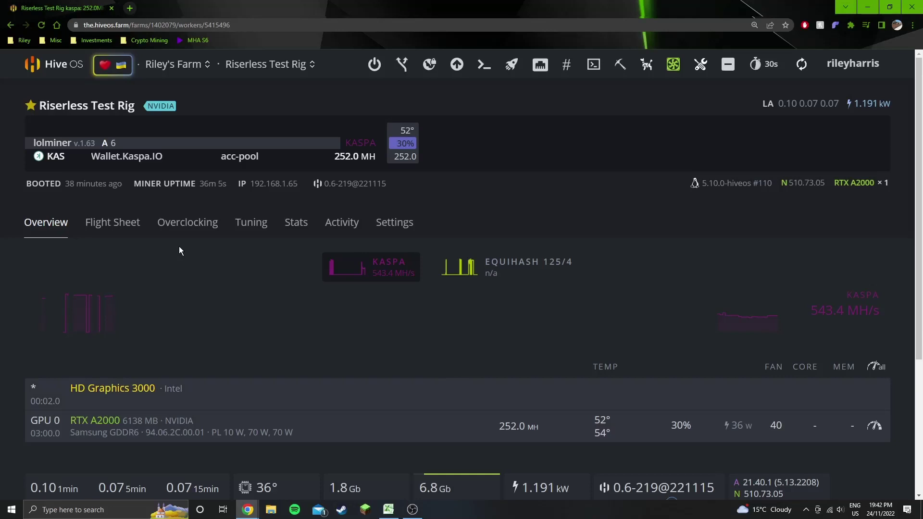
left_click(115, 223)
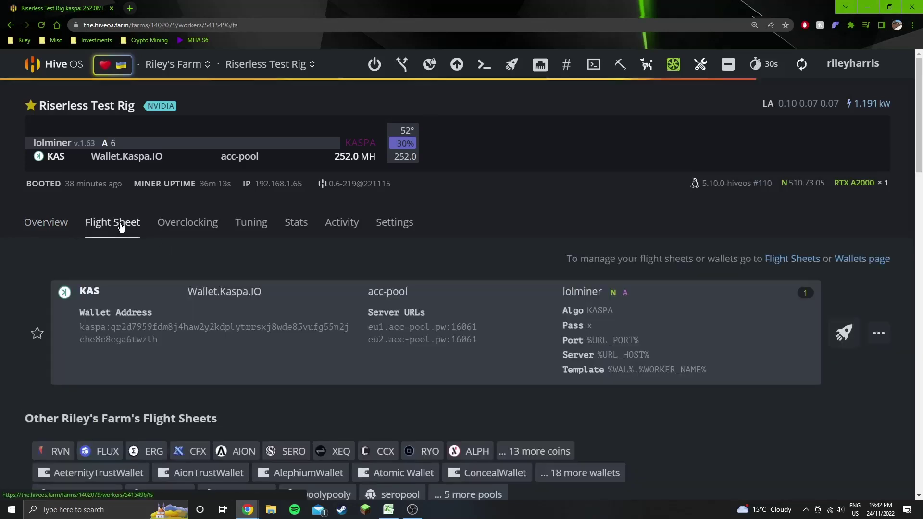
scroll(128, 247, "down", 2)
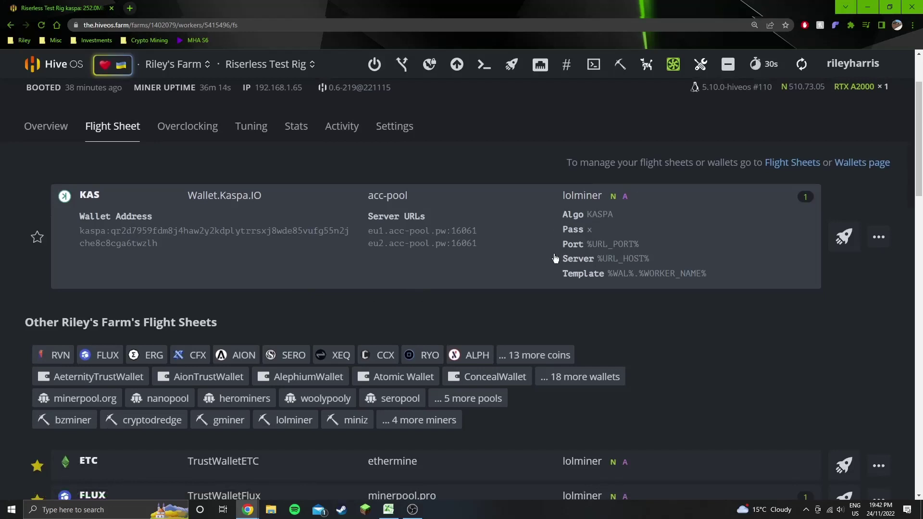
left_click(47, 129)
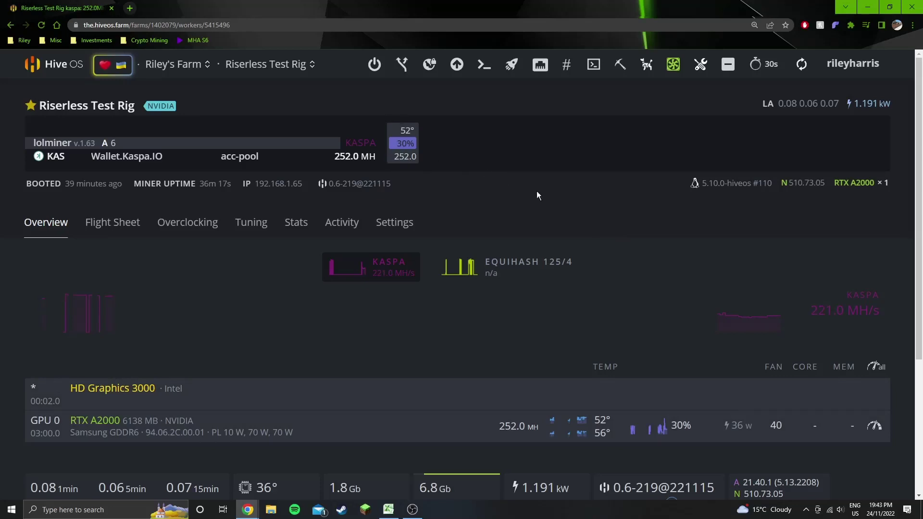
- Switch to the Excel GPU comparison workbook and inspect the A2000's hashrate, watts and software watts on the Kaspa sheet
left_click(389, 510)
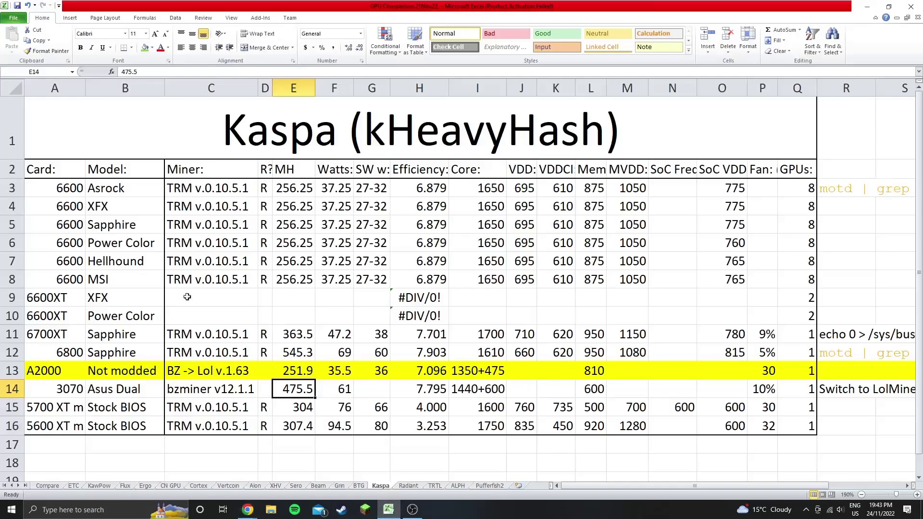
left_click(294, 372)
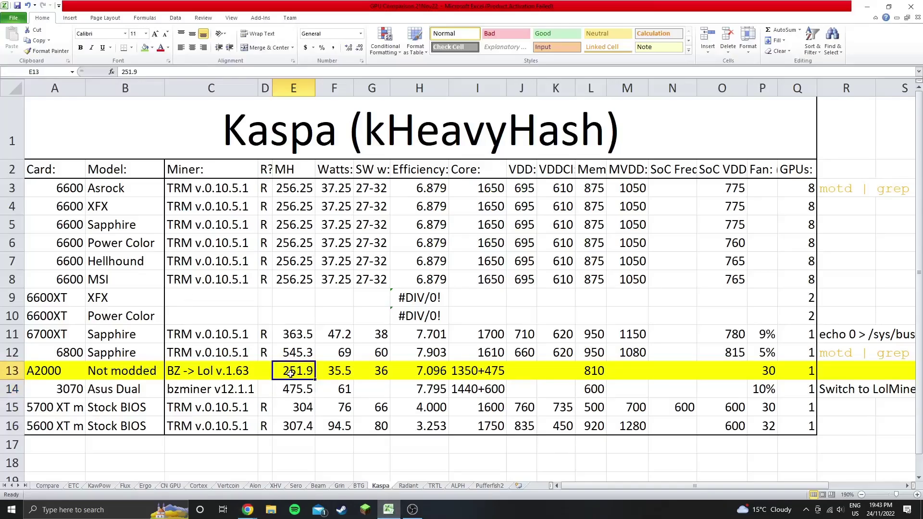
left_click(342, 373)
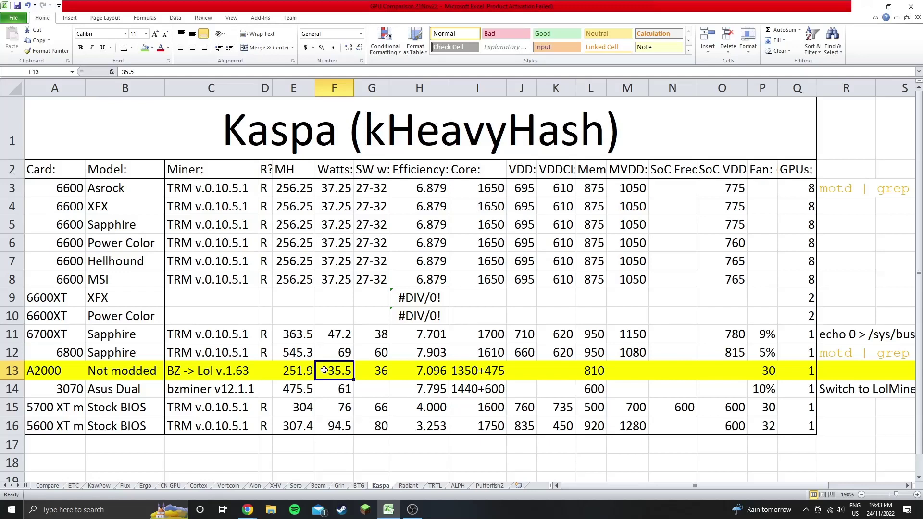
left_click(368, 372)
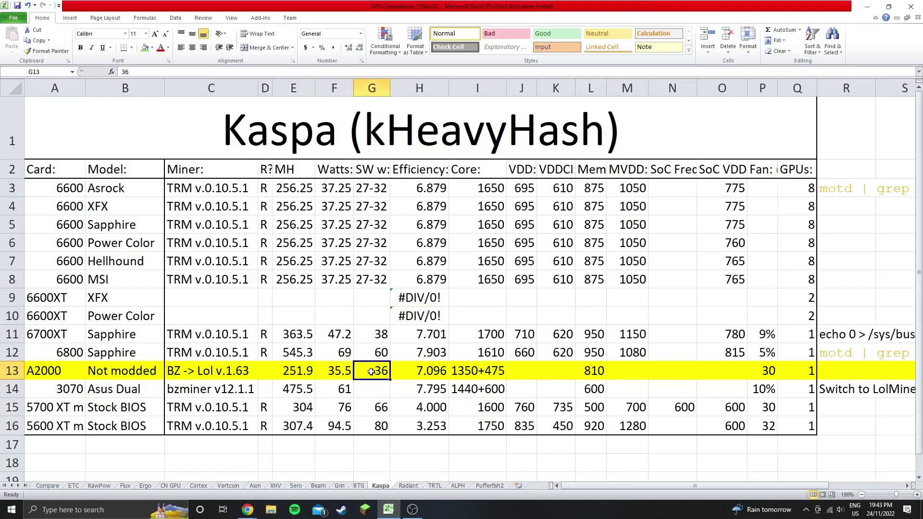
- Refresh the rig's stats in Hive OS and compare the RTX A2000's power draw with its watts cell in the Excel workbook
left_click(867, 7)
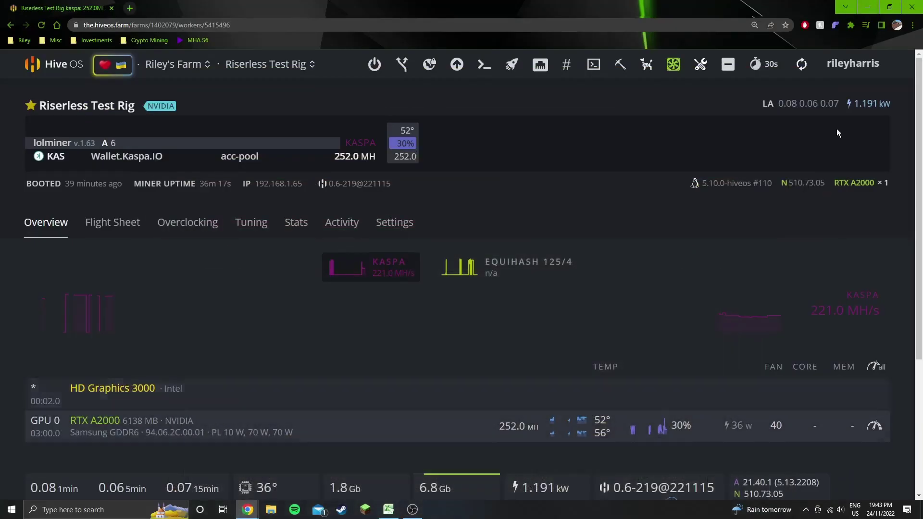
left_click(800, 64)
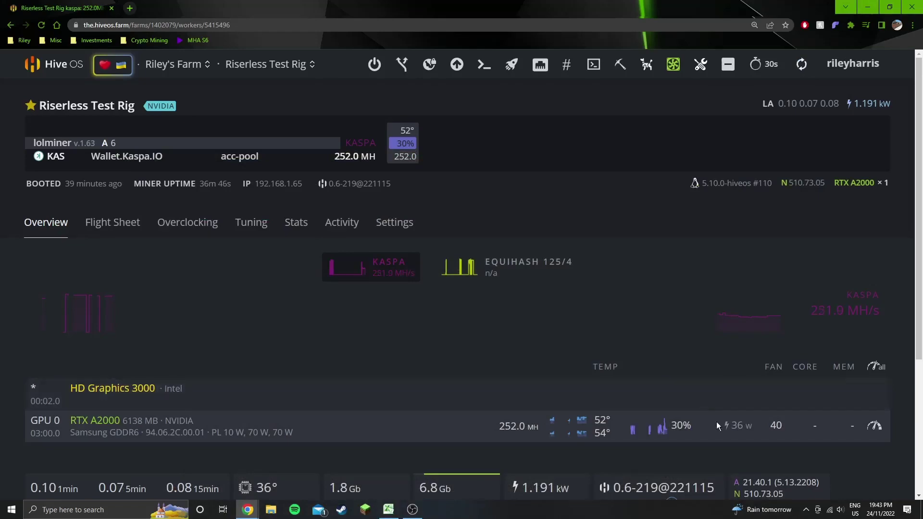
left_click(389, 510)
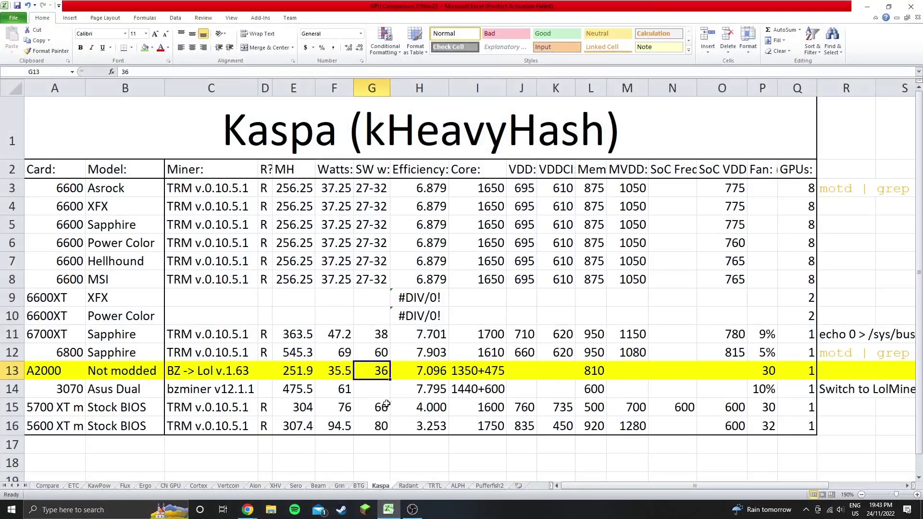
left_click(345, 374)
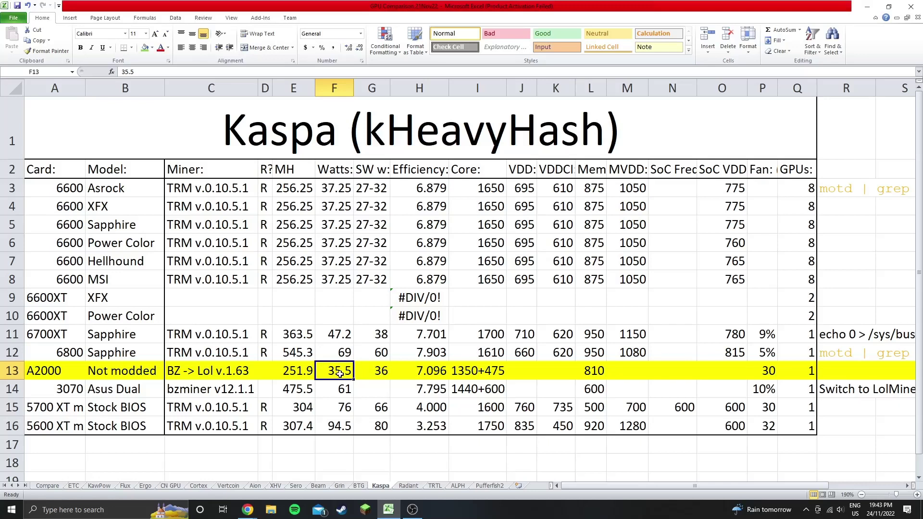
- Inspect the A2000's core and memory clocks and compare its efficiency with the 6700XT, 6800 and 3070 on the Kaspa sheet
left_click(480, 371)
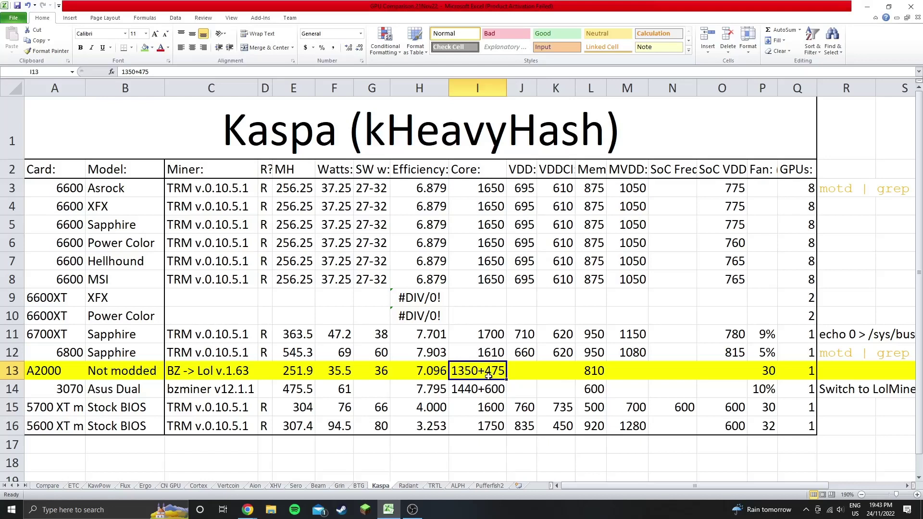
left_click(598, 373)
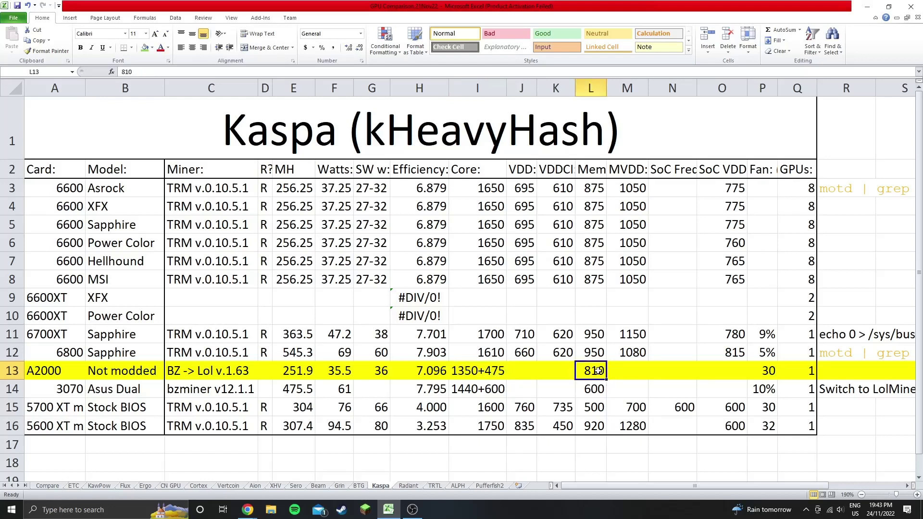
left_click(441, 376)
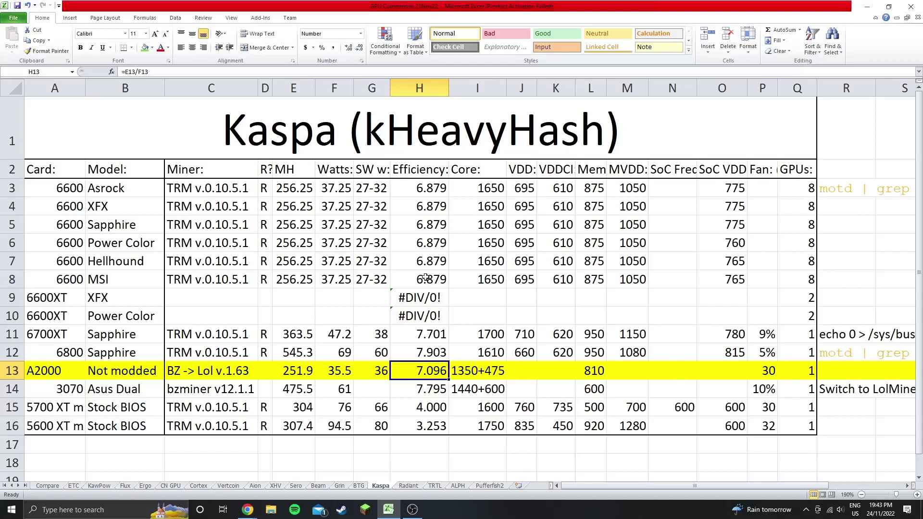
left_click(421, 333)
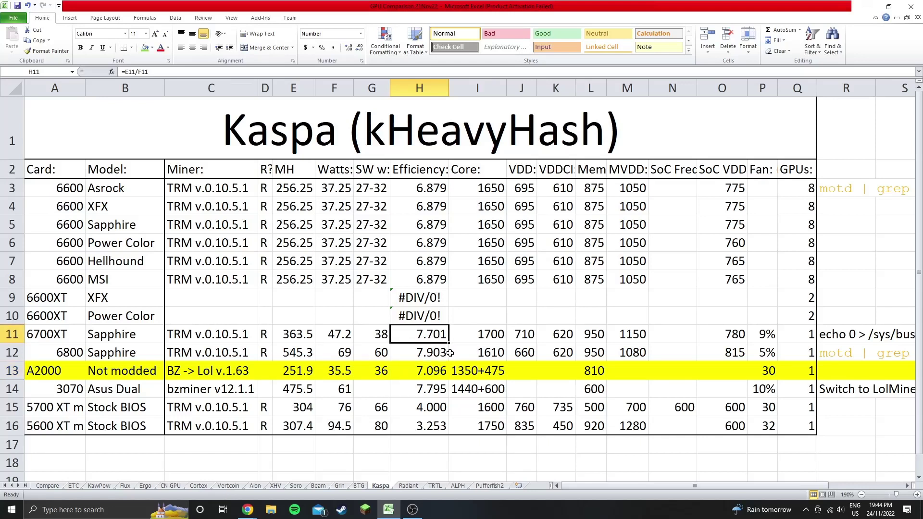
left_click(435, 353)
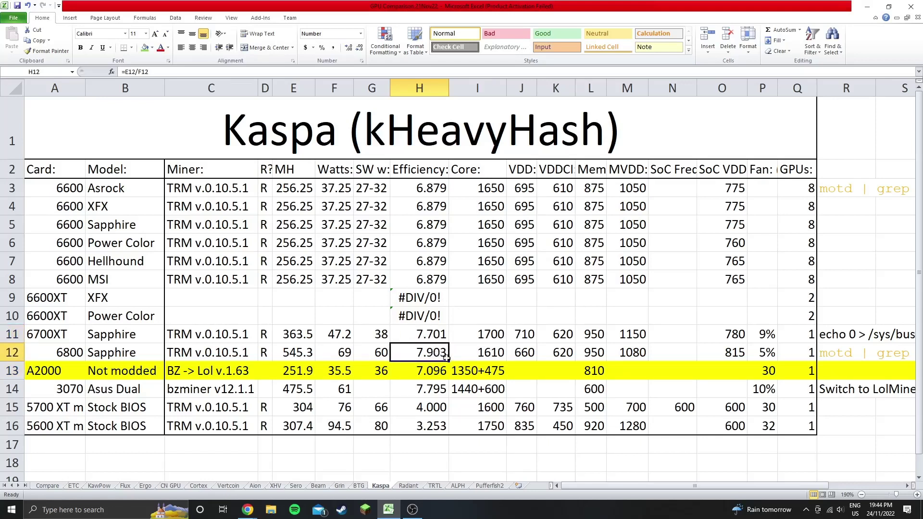
left_click(425, 389)
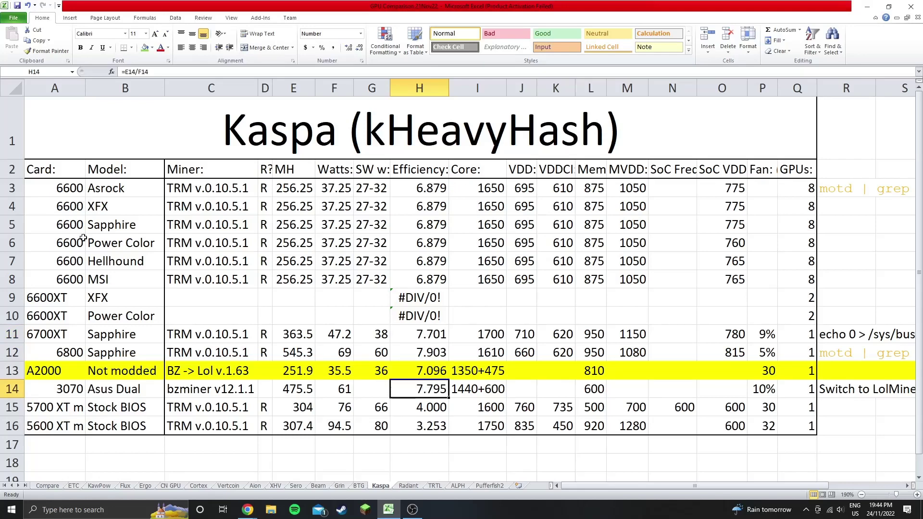
- On the Compare sheet, compare the Kaspa efficiency of the A2000 with the 6700 XT, 3070, 3080, 3070 Ti and 3060 Ti
left_click(47, 485)
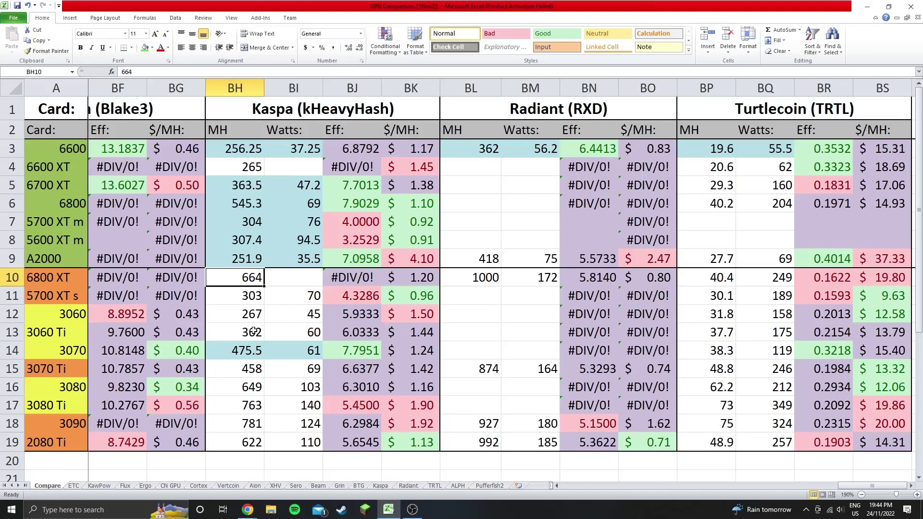
left_click(360, 256)
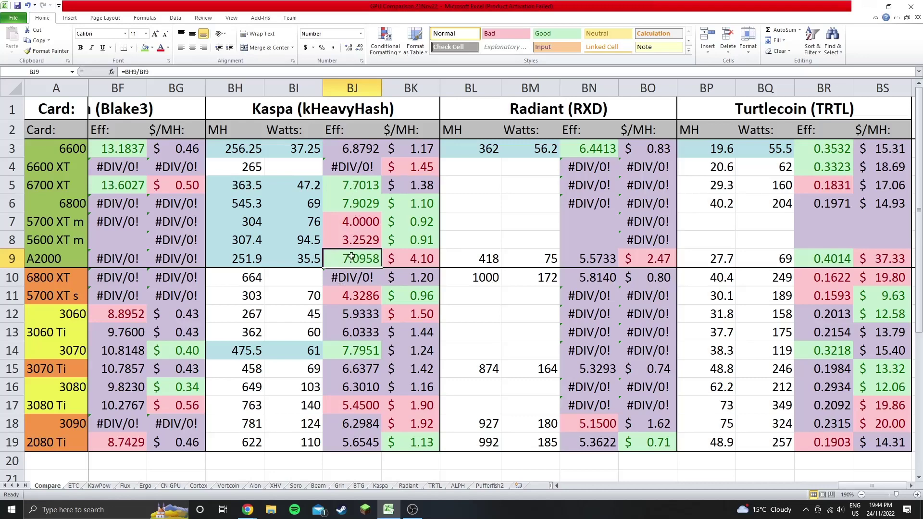
left_click(349, 353)
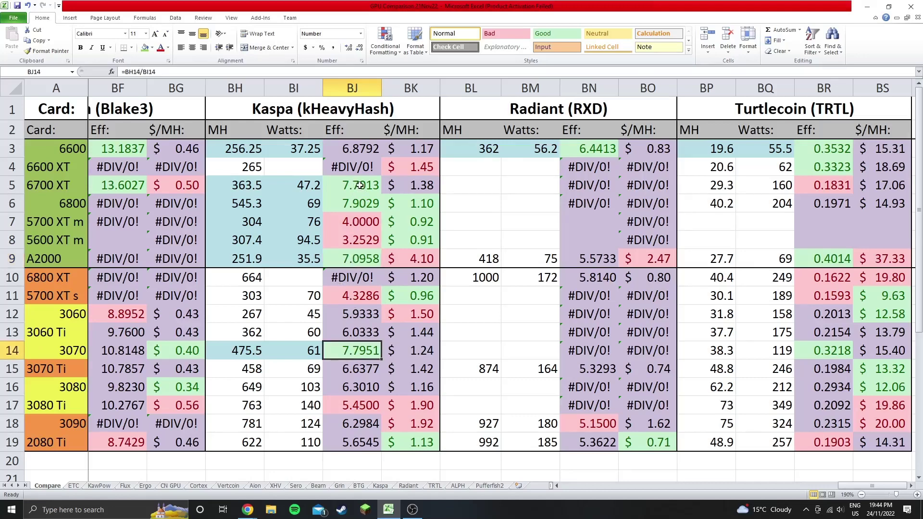
left_click_drag(360, 185, 361, 353)
left_click(354, 259)
left_click(360, 355)
left_click(355, 387)
left_click(356, 371)
left_click(357, 334)
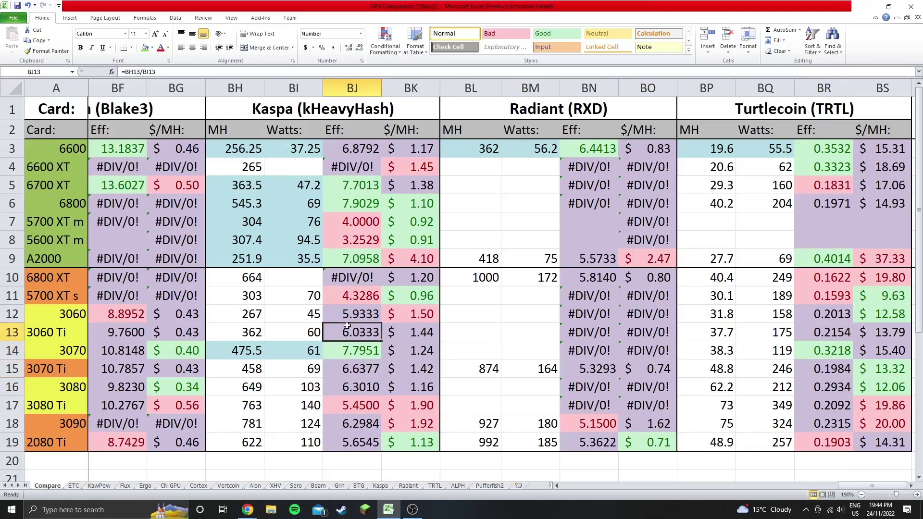
- Compare the Kaspa efficiency of the 3060 and 3070 with the A2000's on the Compare sheet
left_click(342, 313)
left_click(356, 347)
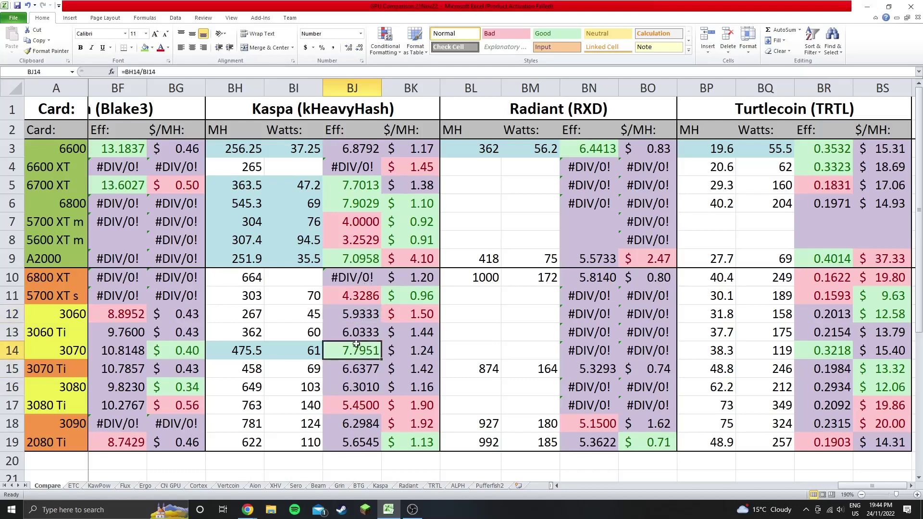
left_click(353, 260)
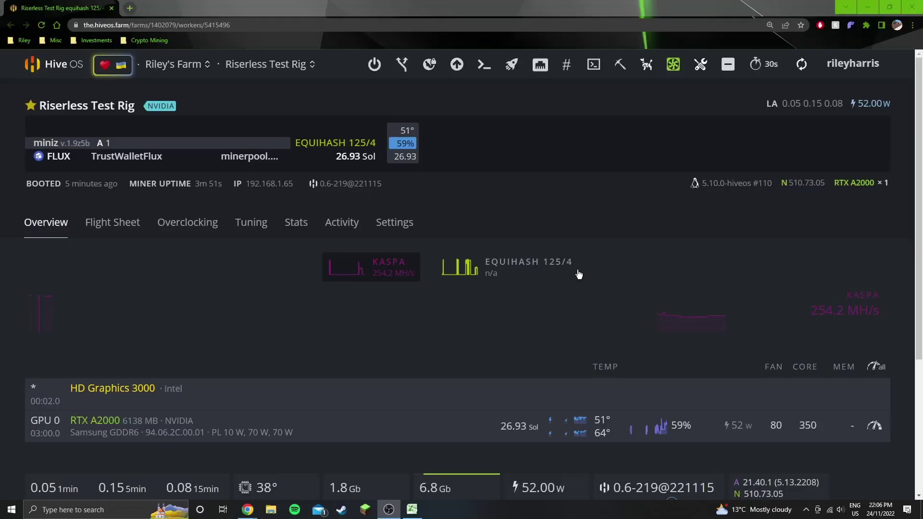
- Switch to Hive OS and open the miniZ miner configuration of the rig's FLUX flight sheet
left_click(493, 202)
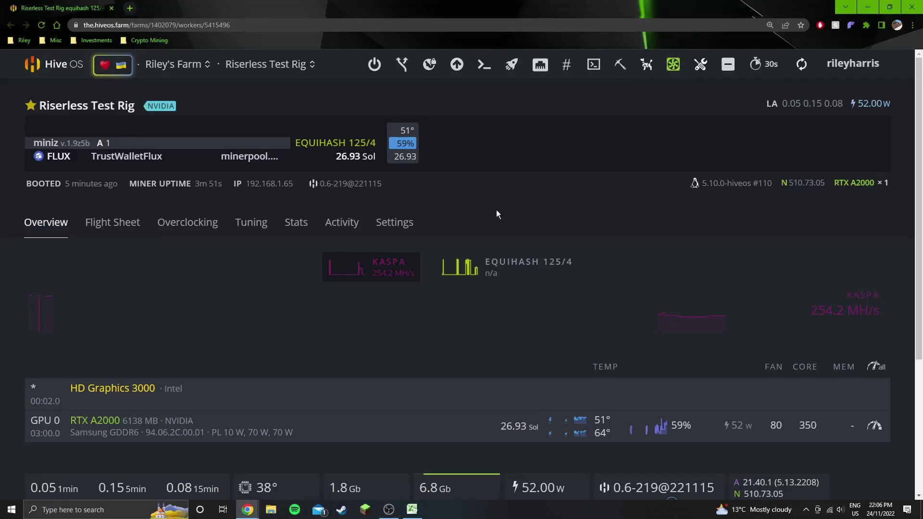
left_click(111, 223)
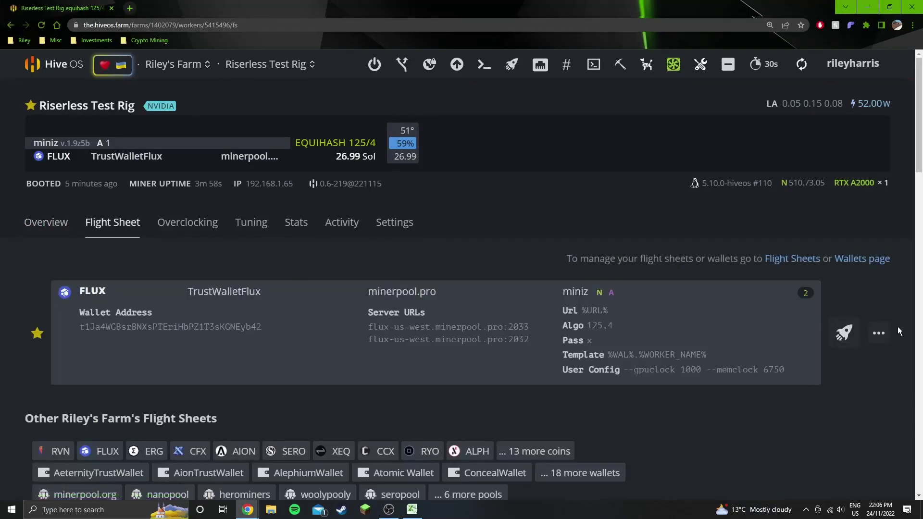
left_click(879, 333)
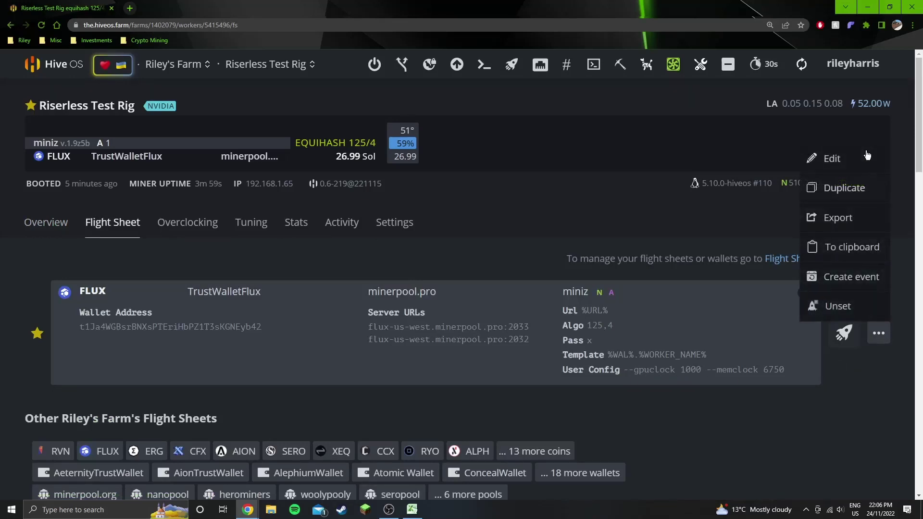
left_click(860, 159)
left_click(712, 319)
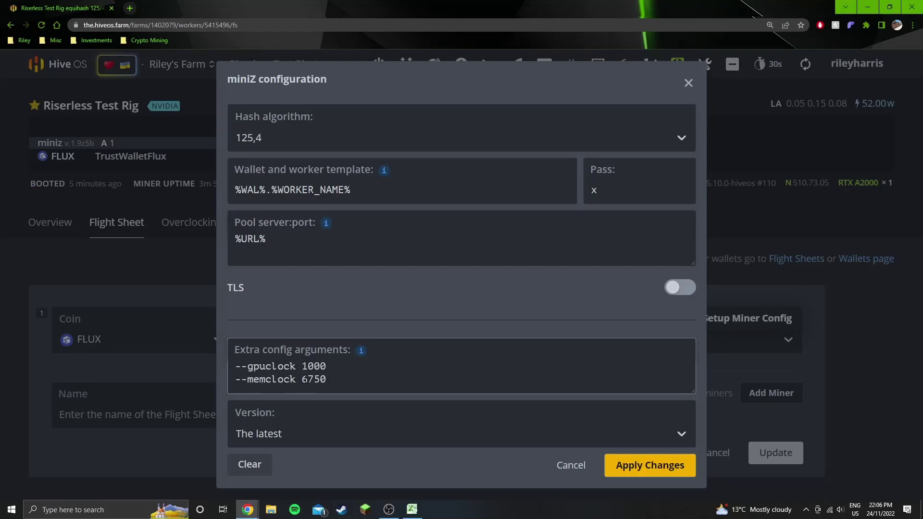
- Examine the GPU clock and memory clock arguments, cancel the miner configuration unchanged and return to the rig overview
triple_click(244, 370)
left_click(350, 367)
mouse_move(336, 383)
left_mouse_down()
mouse_move(235, 380)
mouse_move(327, 380)
left_mouse_up()
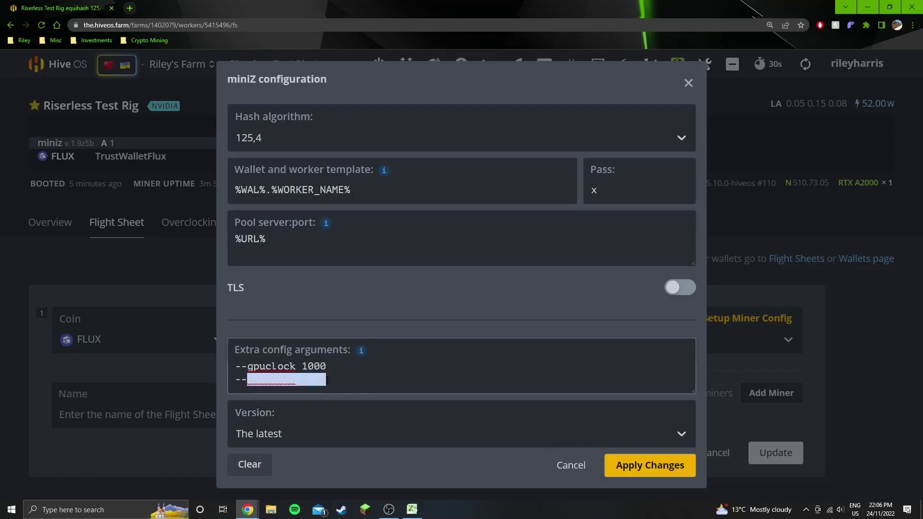
left_click(337, 381)
left_click(572, 465)
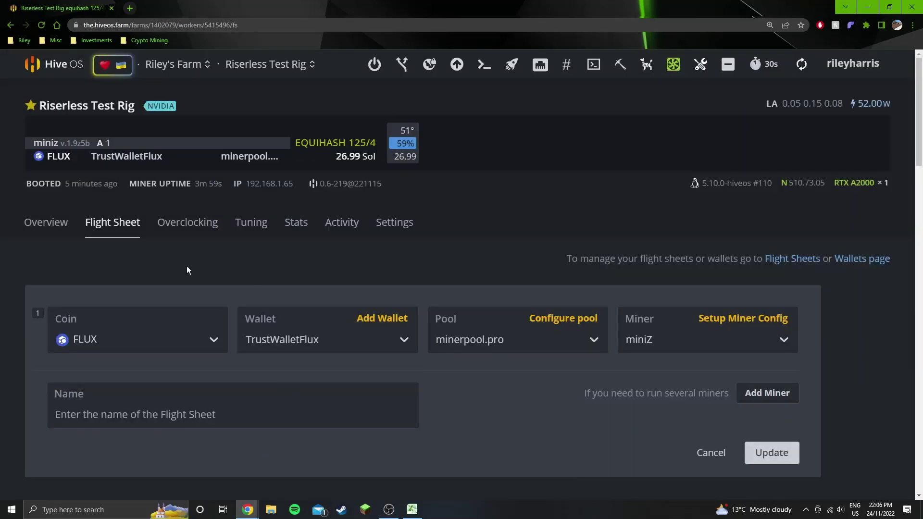
left_click(45, 223)
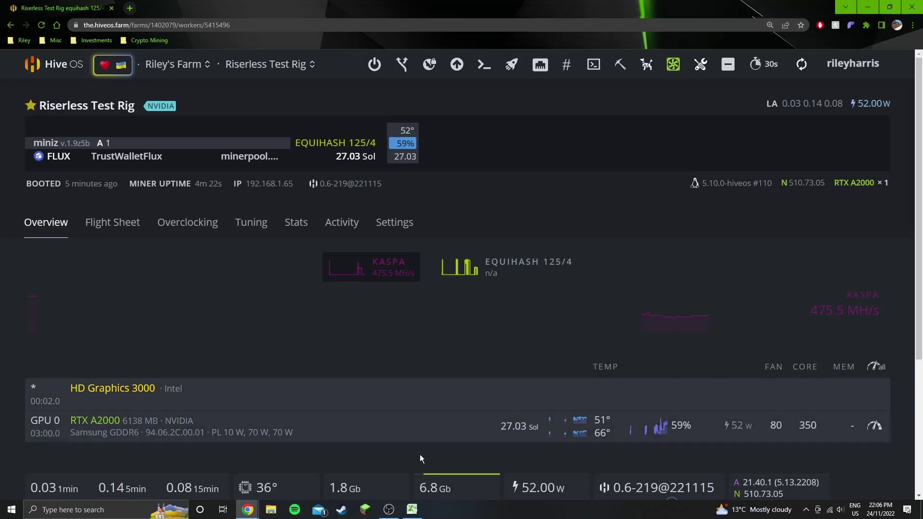
- Switch to the Excel workbook and inspect the A2000's miner, sols, watts, efficiency, core and memory values on the Flux sheet
left_click(412, 510)
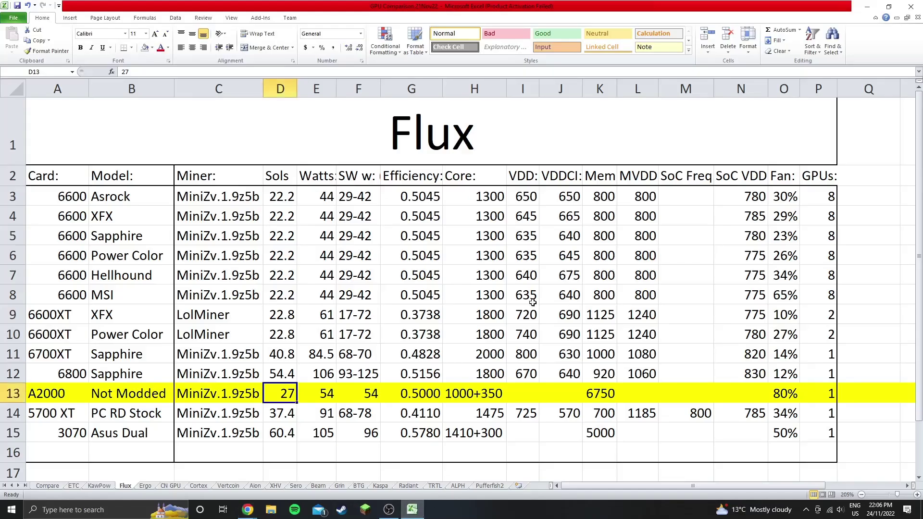
left_click(194, 396)
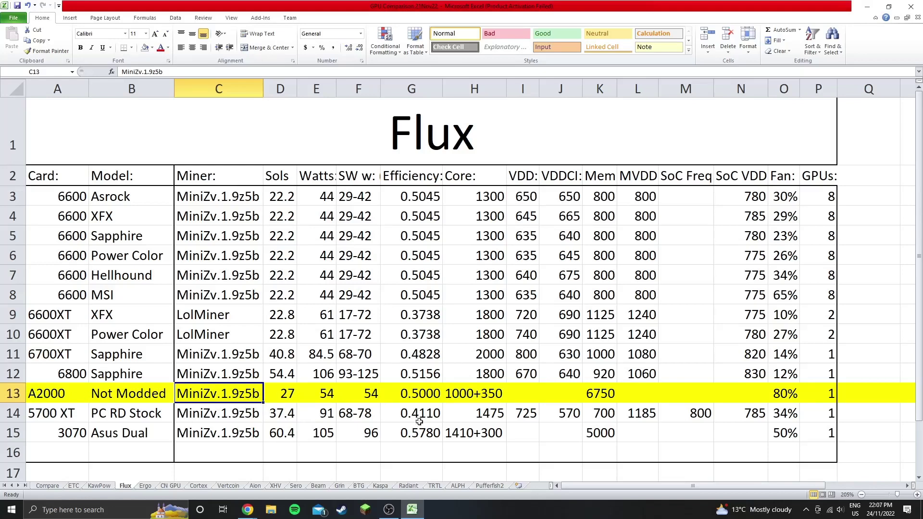
left_click(270, 398)
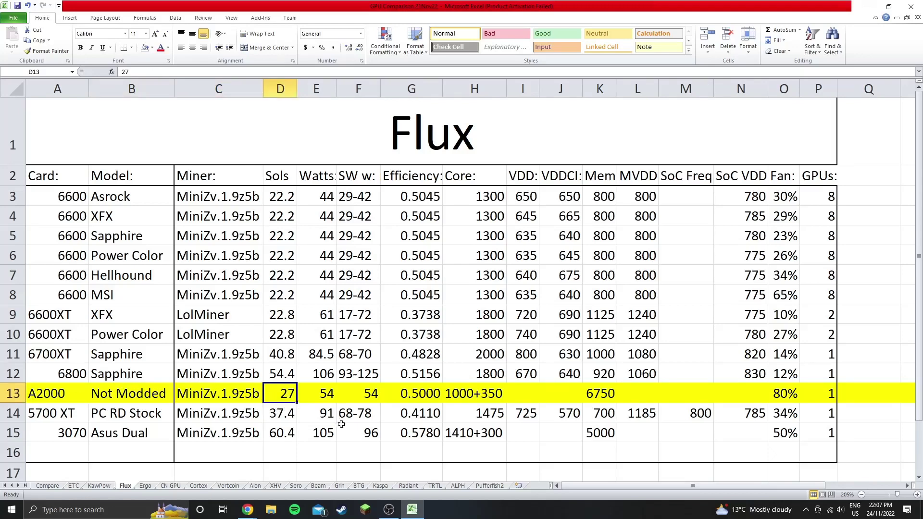
left_click(329, 395)
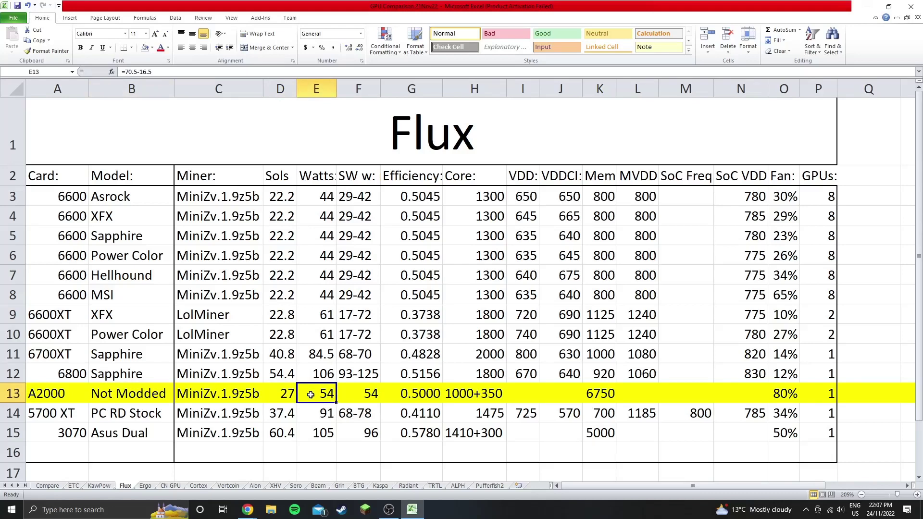
left_click(395, 395)
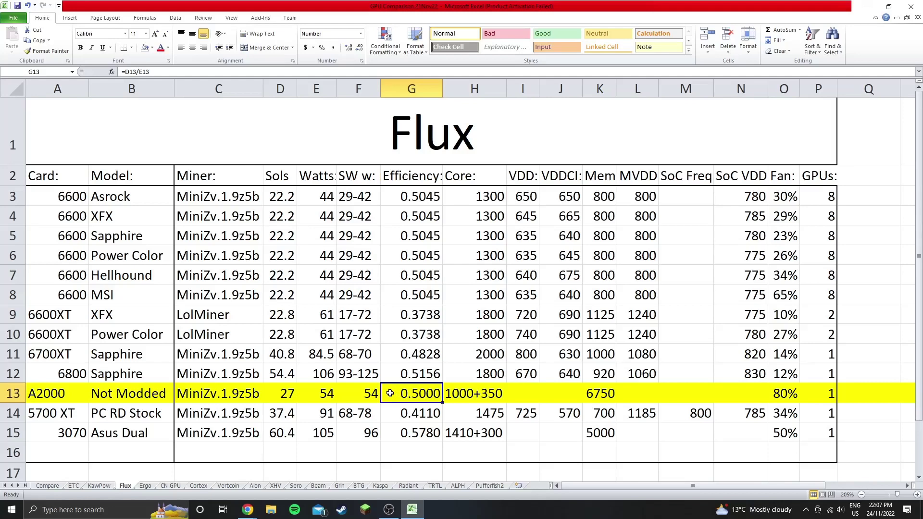
left_click(452, 395)
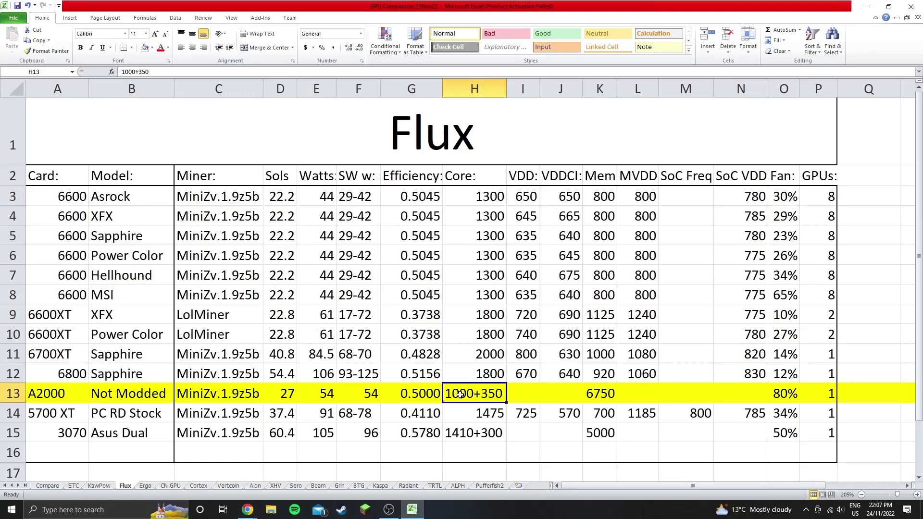
left_click(592, 394)
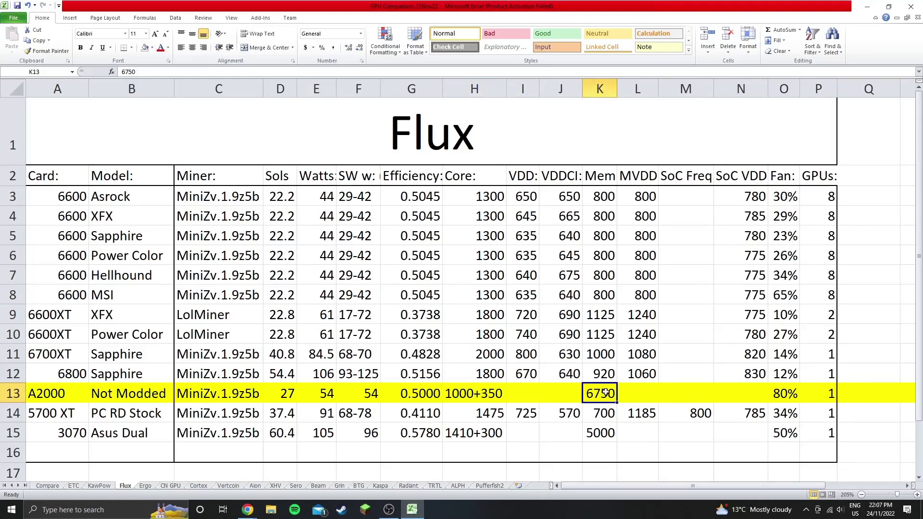
- Repair the A2000's Flux watts cell M9 on the Compare sheet by linking it to cell E13 of the Flux sheet
left_click(50, 487)
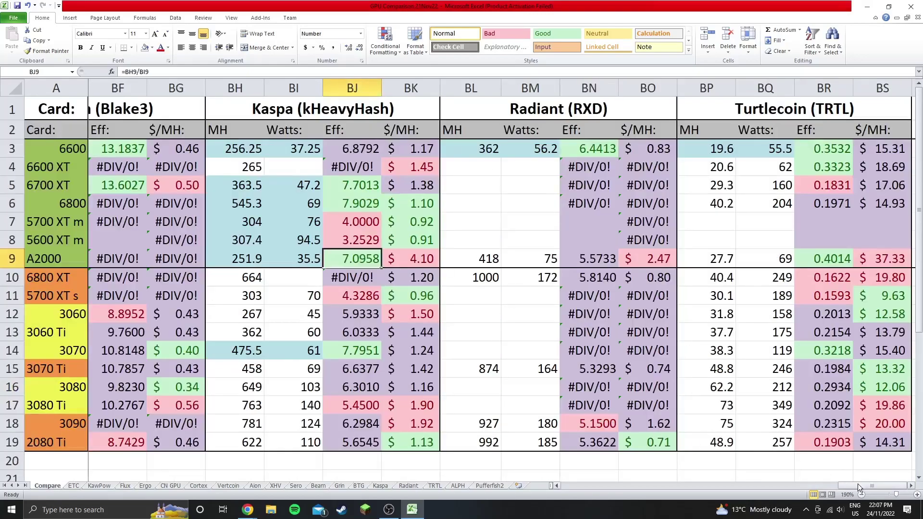
left_click_drag(860, 487, 616, 495)
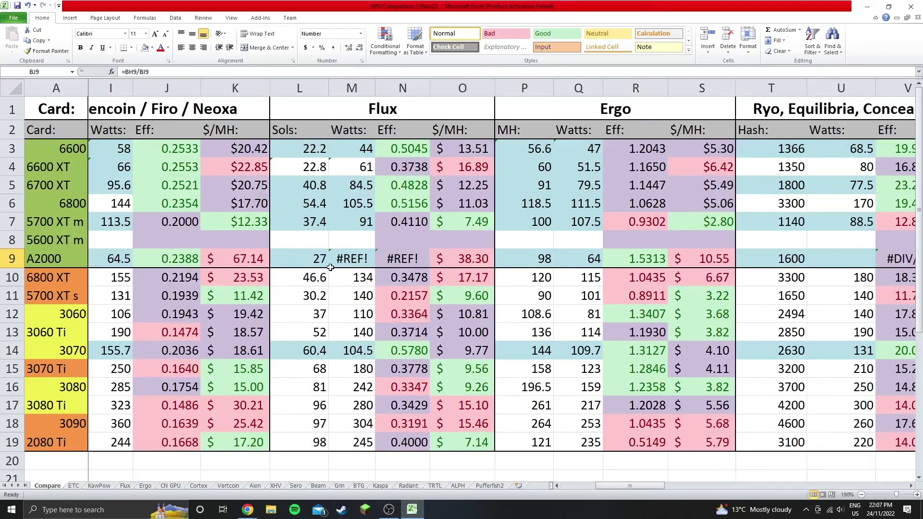
left_click(362, 259)
double_click(362, 258)
left_click_drag(412, 259, 331, 259)
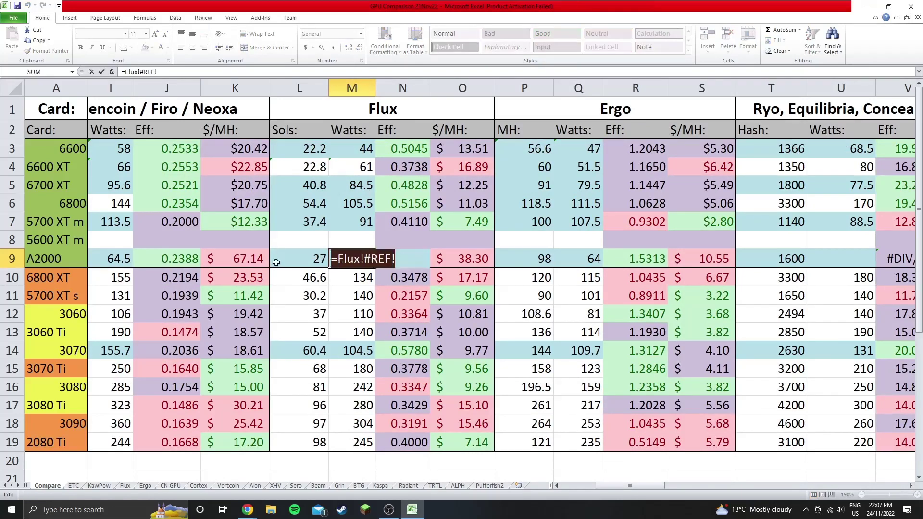
type("=")
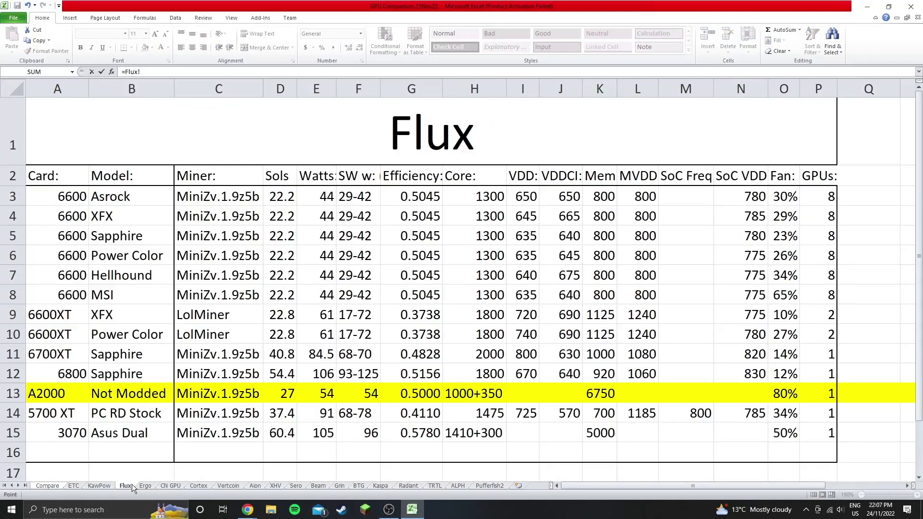
left_click(128, 485)
left_click(319, 394)
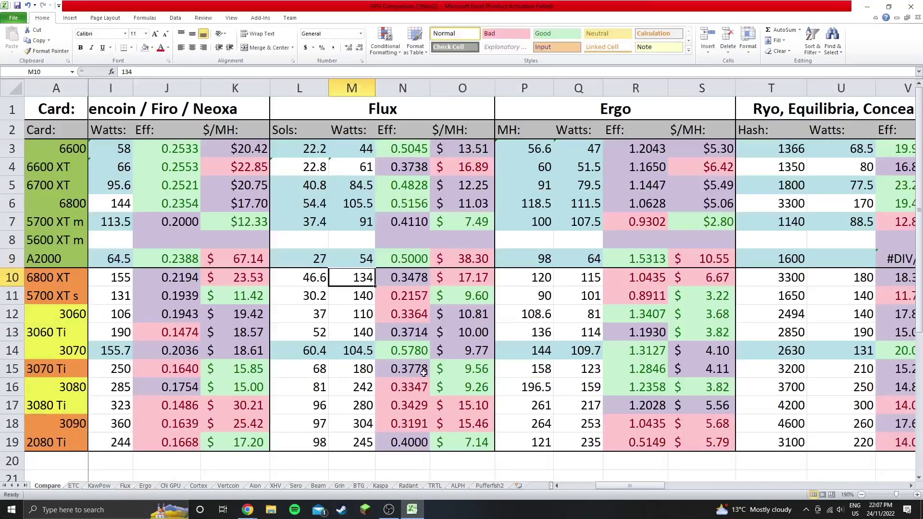
key("Return")
- Compare the A2000's Flux efficiency with the 3070, 6800, 6700 XT and 6600 on the Compare sheet
left_click(388, 261)
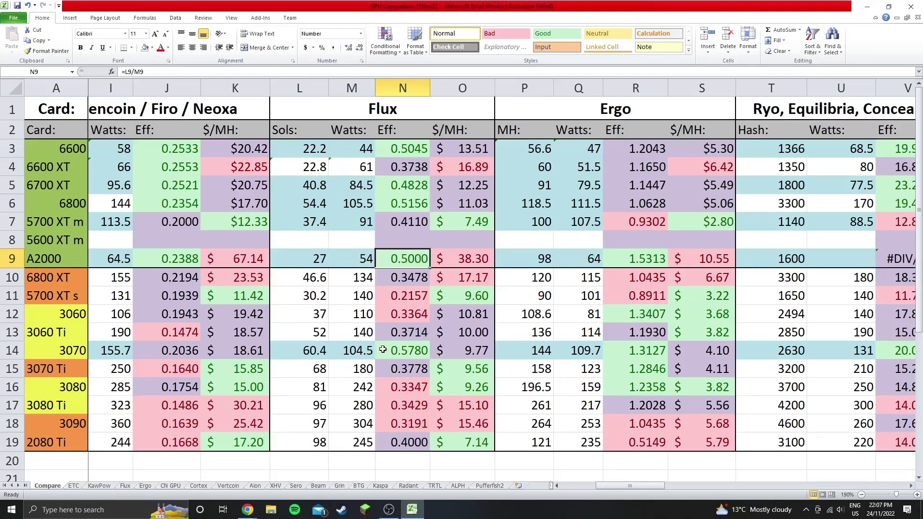
left_click(401, 352)
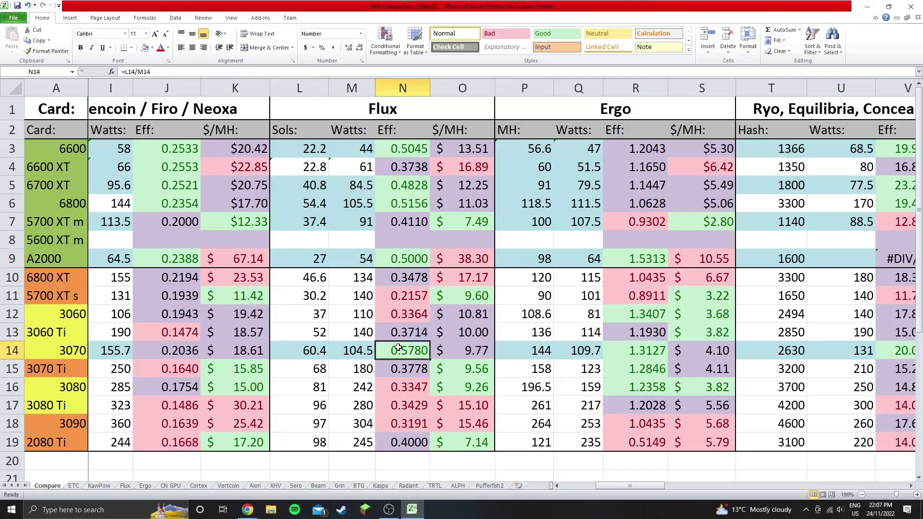
left_click(406, 204)
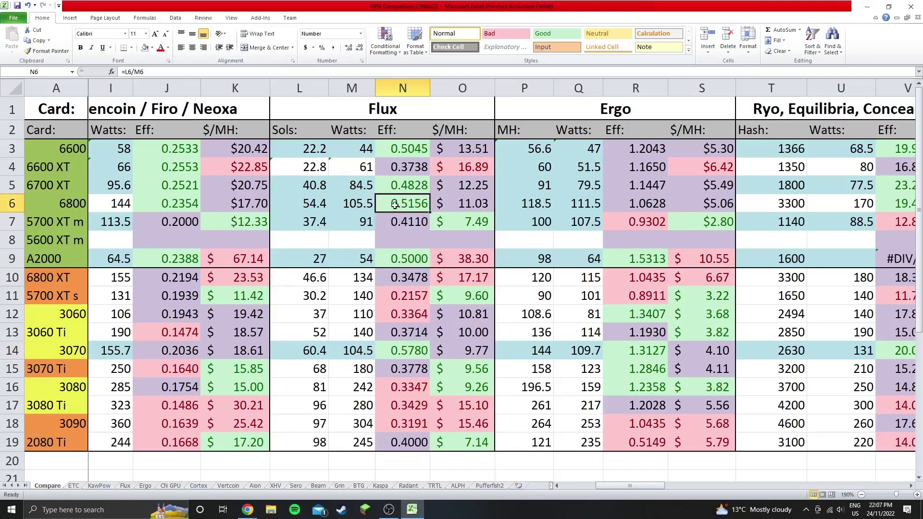
left_click(398, 188)
left_click(401, 143)
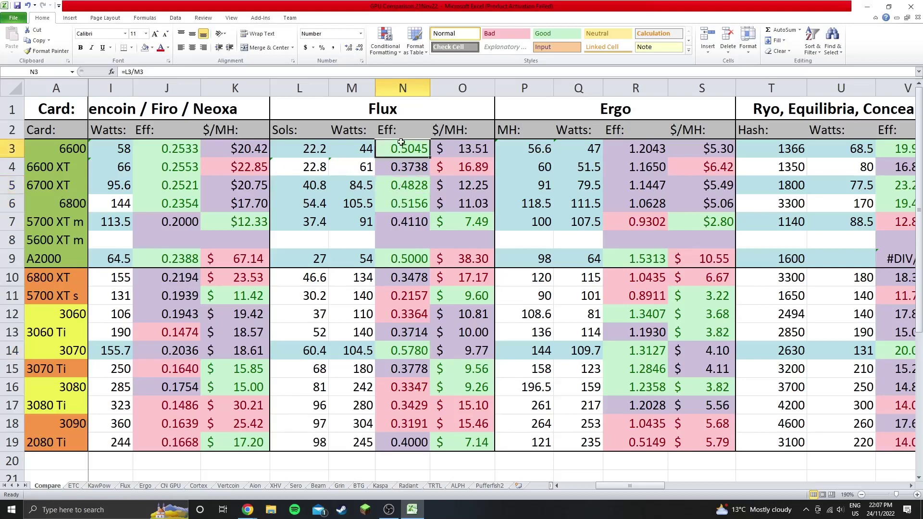
left_click(401, 188)
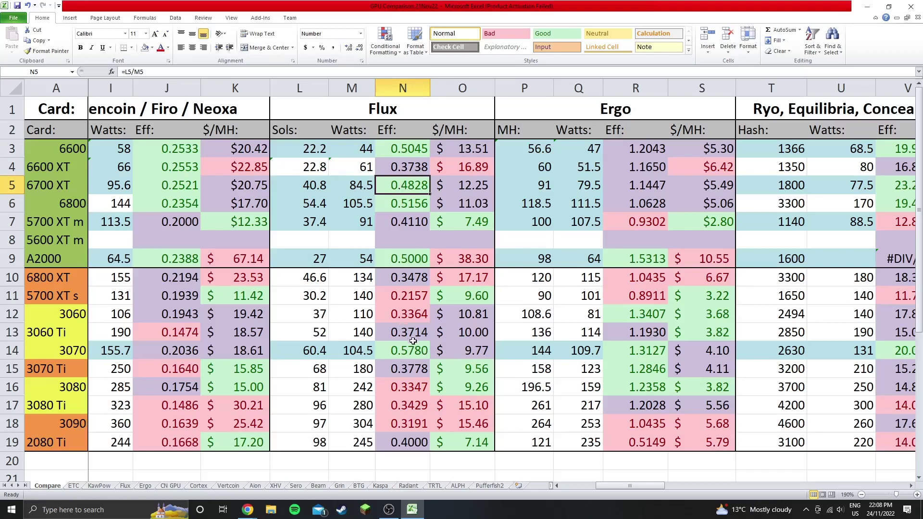
- Examine the Flux efficiency of the 3060 Ti through 3080 Ti and compare the 3070 and 6800 with the A2000
left_click_drag(405, 331, 404, 411)
mouse_move(400, 351)
left_mouse_down()
mouse_move(397, 298)
mouse_move(391, 339)
left_mouse_up()
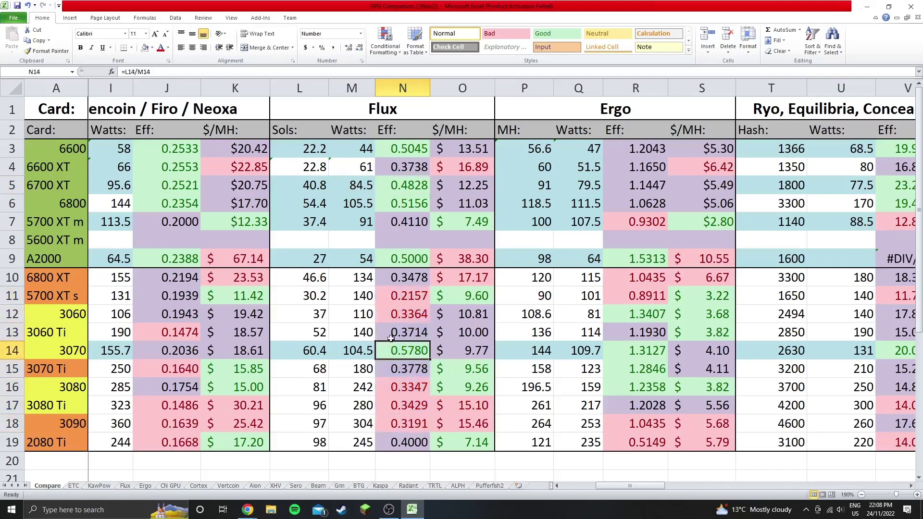
left_click(391, 258)
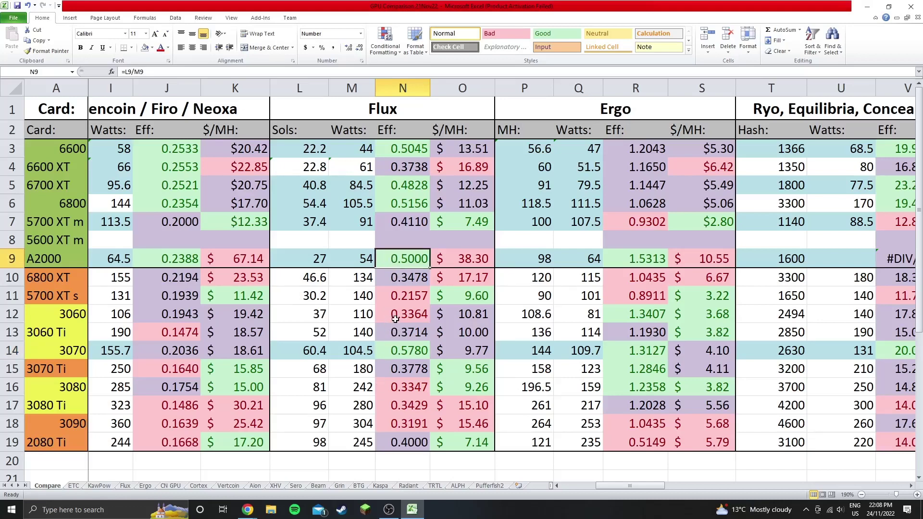
mouse_move(405, 207)
left_mouse_down()
mouse_move(406, 191)
mouse_move(403, 204)
left_mouse_up()
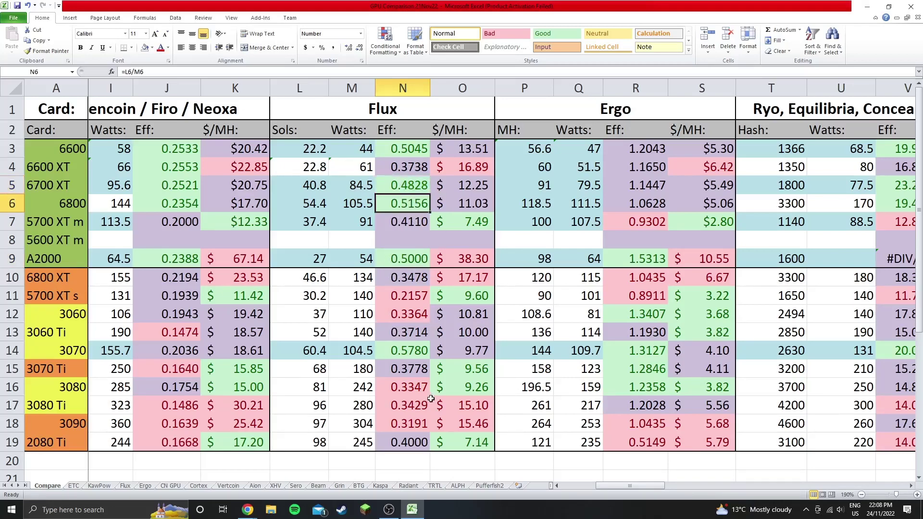
left_click(409, 261)
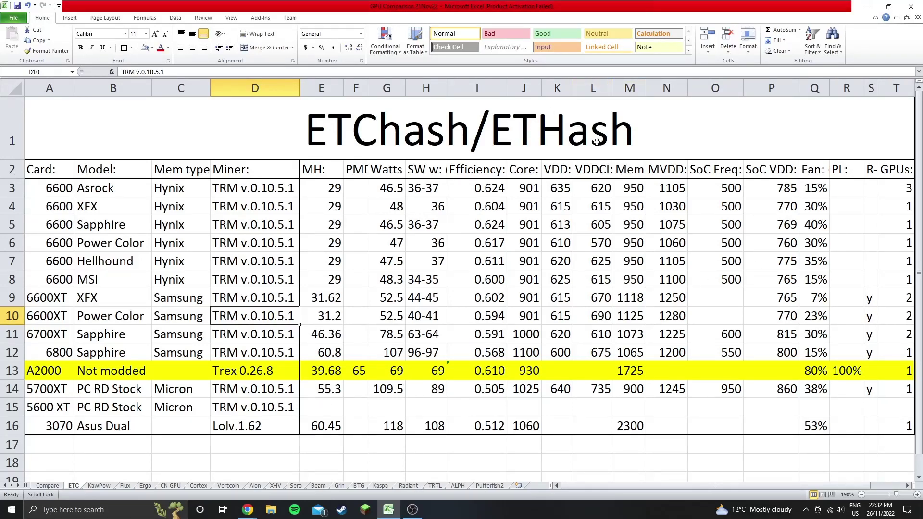
- Check the A2000's hashrate and watts on the ETC sheet and delete the PMD column F
left_click(326, 377)
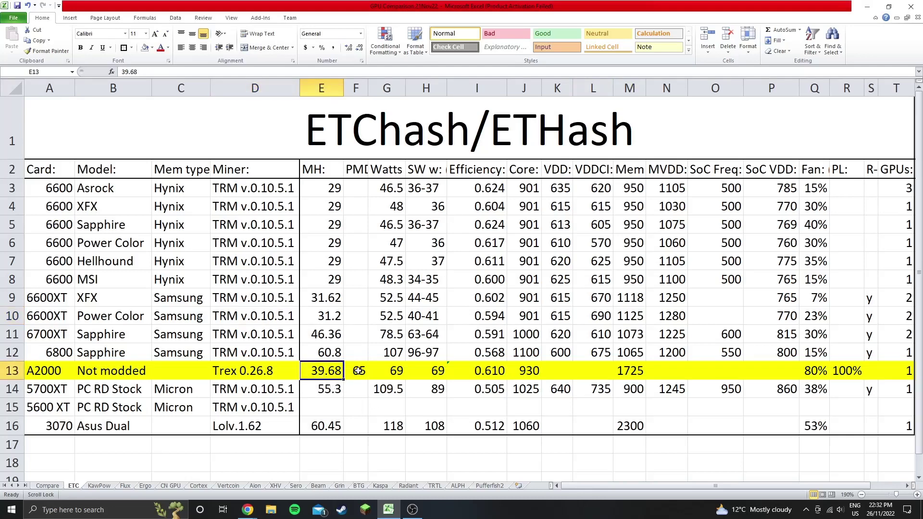
left_click(385, 372)
left_click(355, 88)
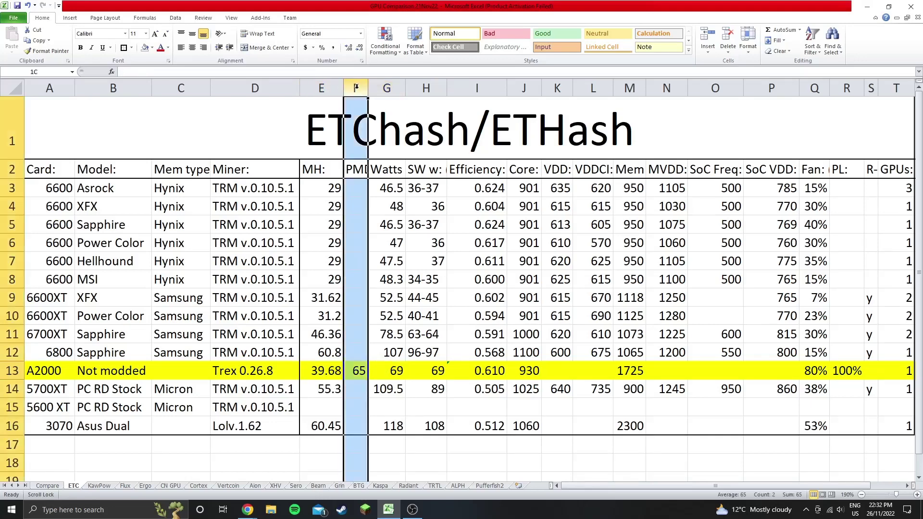
right_click(356, 88)
left_click(406, 163)
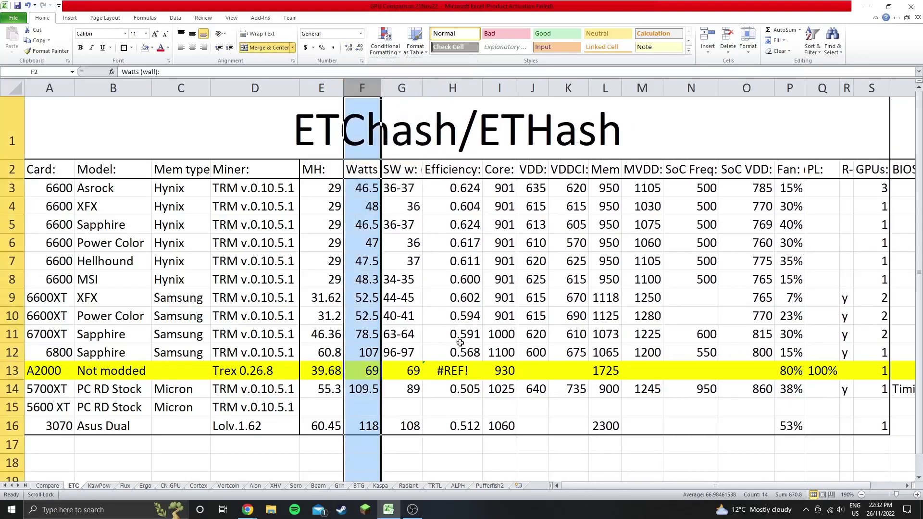
- Repair the A2000's efficiency formula in cell H13 of the ETC sheet so it reads =E13/F13
double_click(454, 371)
key("shift+End")
left_click(379, 374)
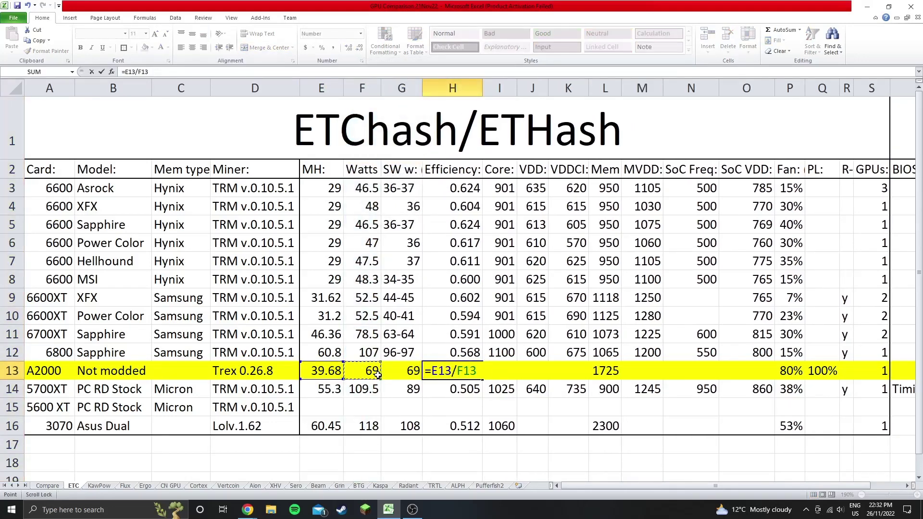
key("Return")
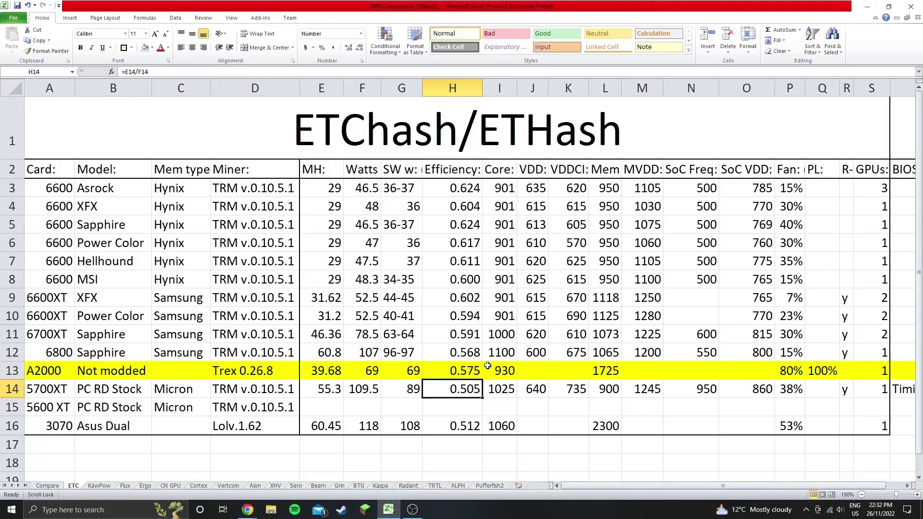
- Compare the A2000's ETC efficiency in H13 with the six 6600 cards in H3:H8, checking its hashrate in E13
left_click(468, 375)
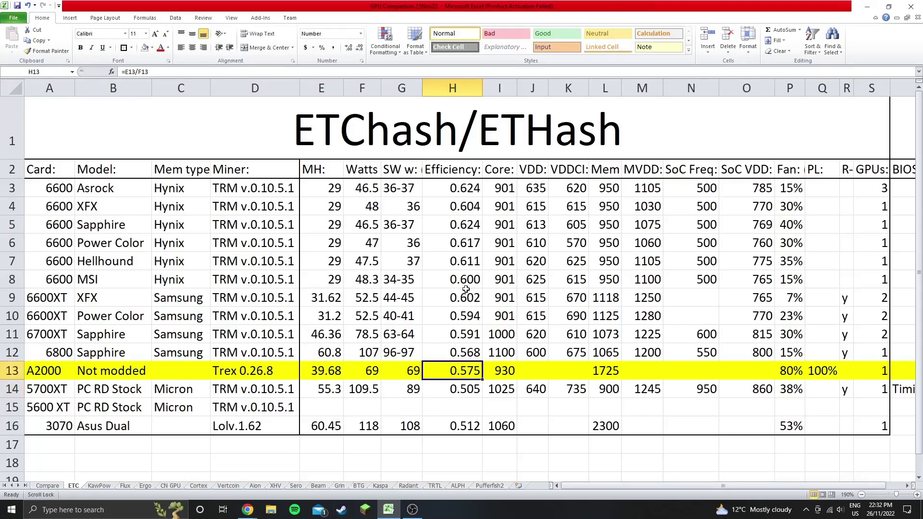
left_click_drag(465, 282, 468, 195)
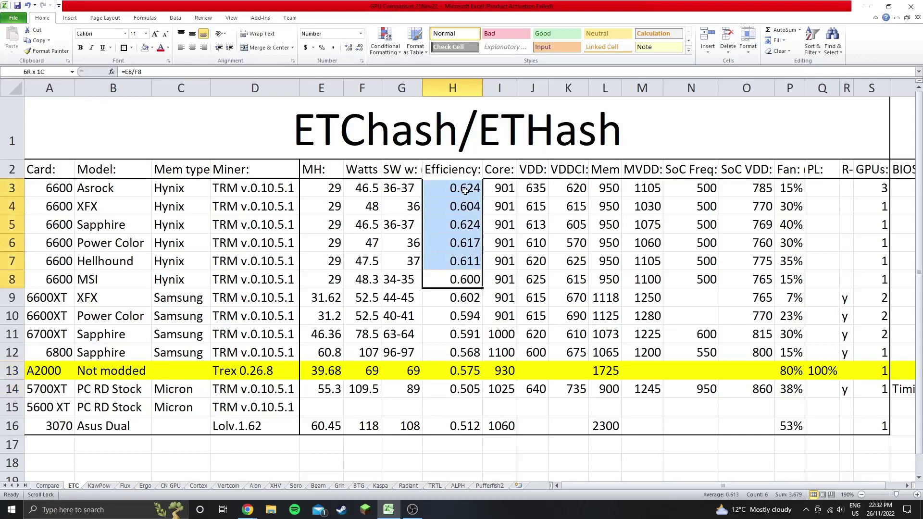
left_click(470, 283)
left_click(464, 371)
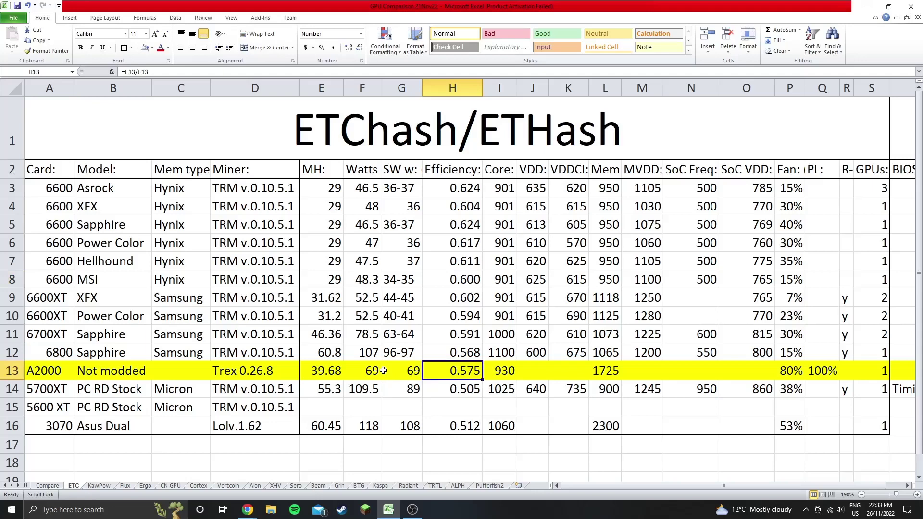
left_click(308, 371)
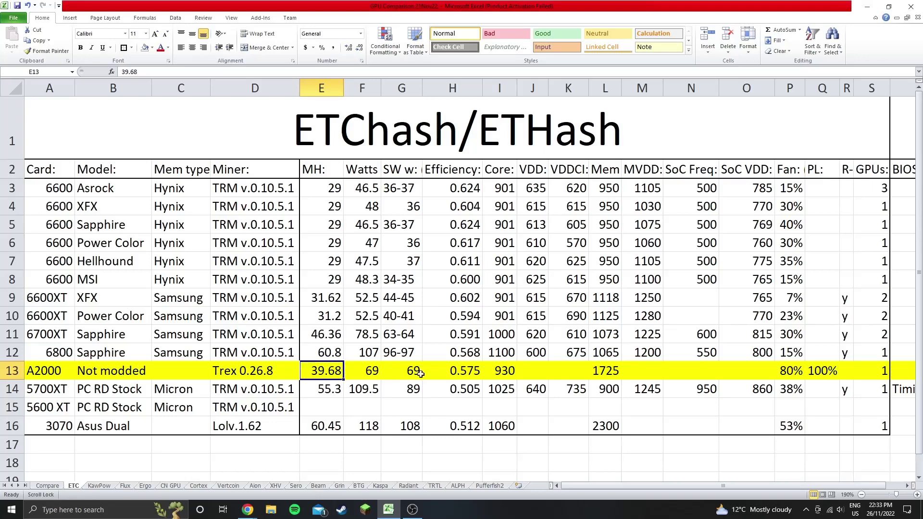
left_click(455, 371)
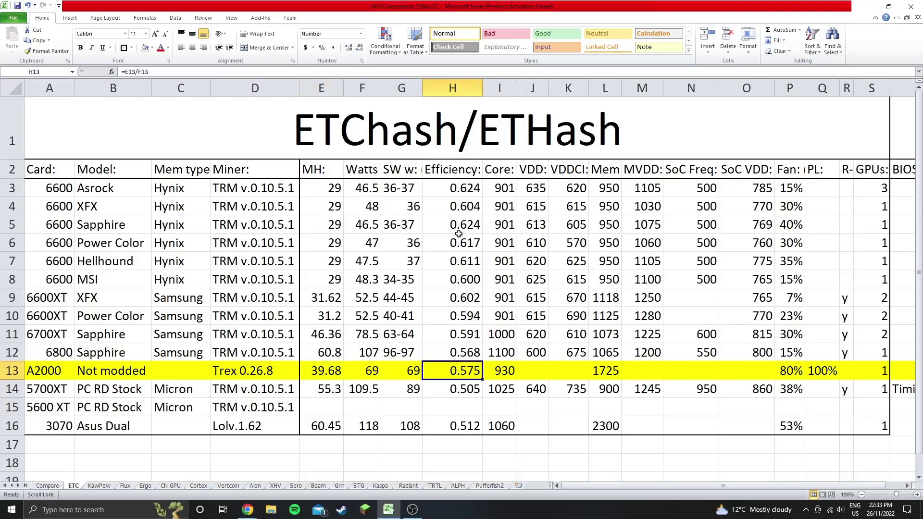
left_click_drag(457, 193, 461, 277)
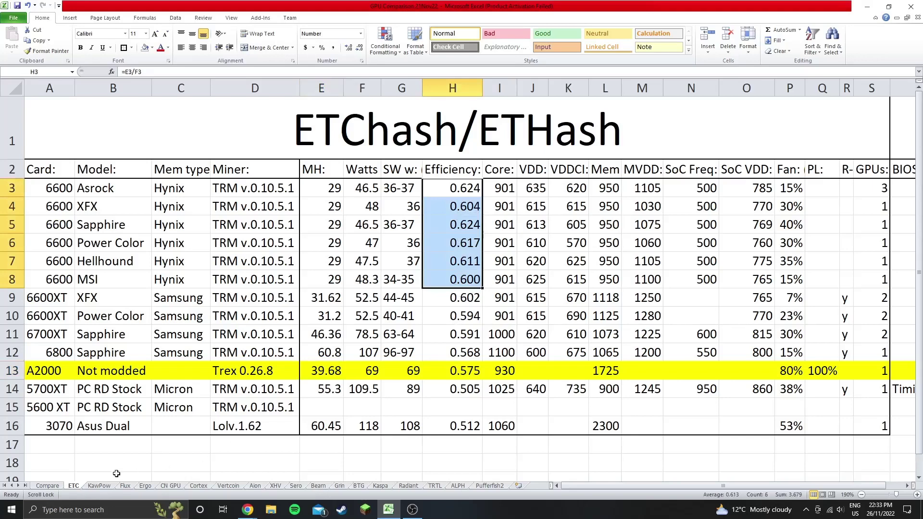
- Check the A2000's hashrate and efficiency on the KawPow sheet
left_click(104, 487)
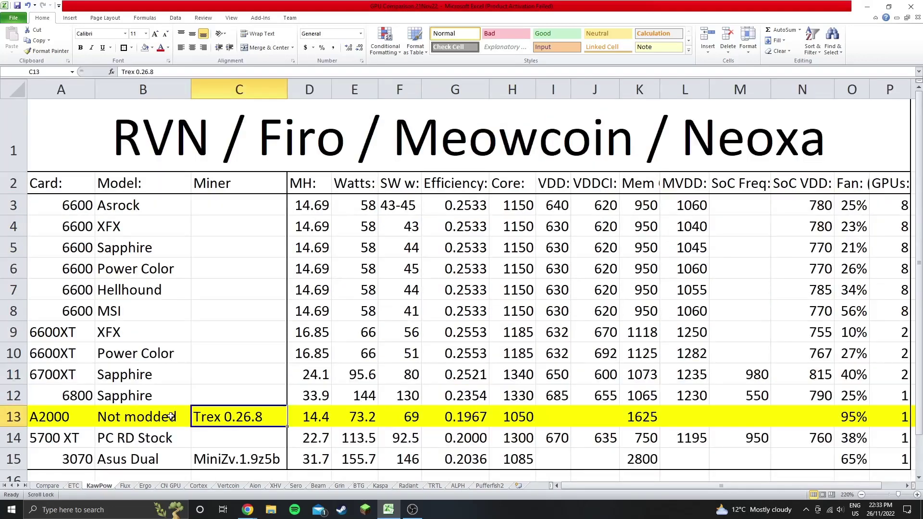
left_click(325, 417)
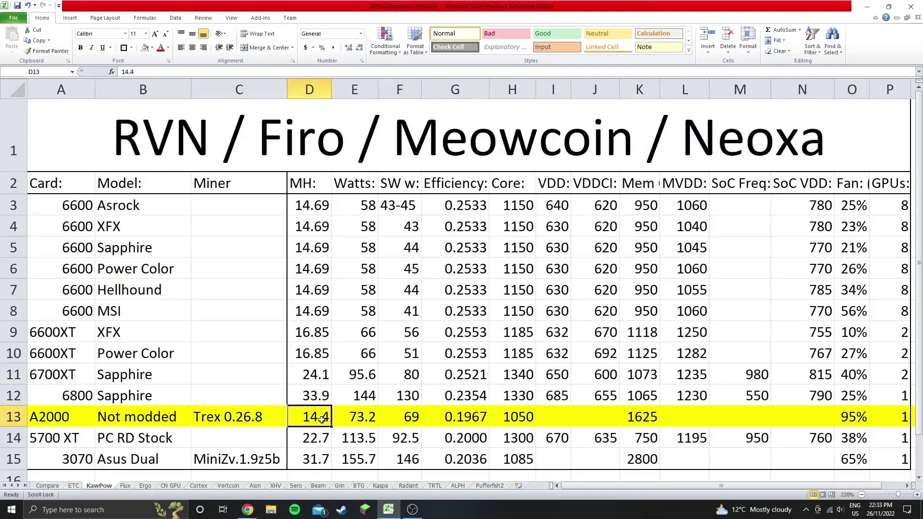
left_click(465, 418)
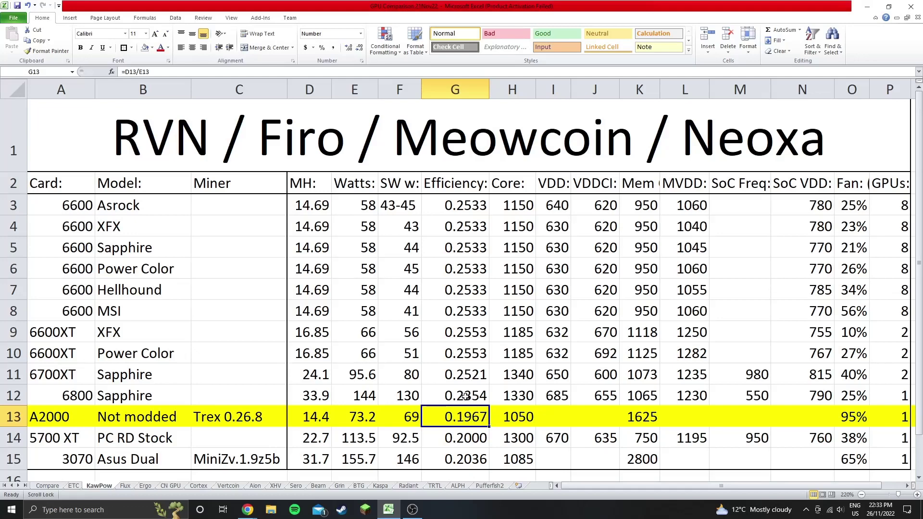
- Compare the A2000's KawPow efficiency with the 6600 through 6800 cards, the 5700 XT and the 3070, and check its watts
left_click_drag(460, 199, 464, 401)
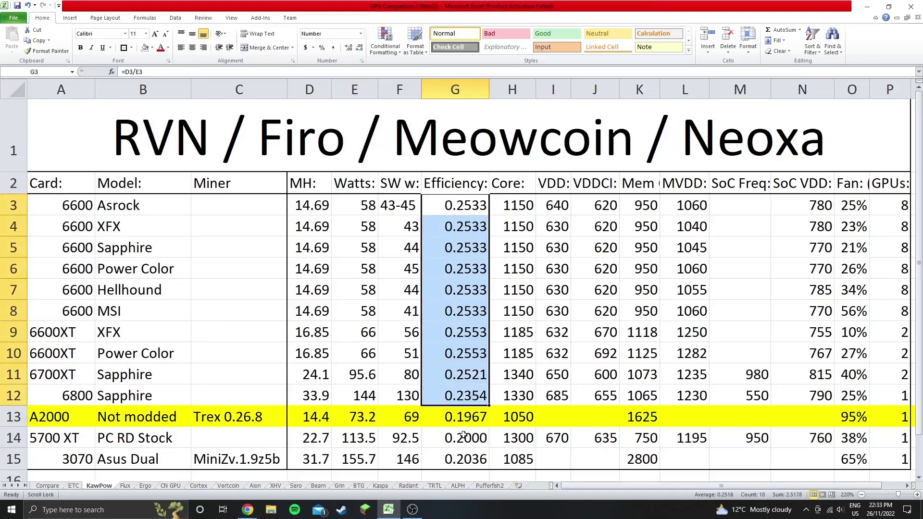
left_click(459, 442)
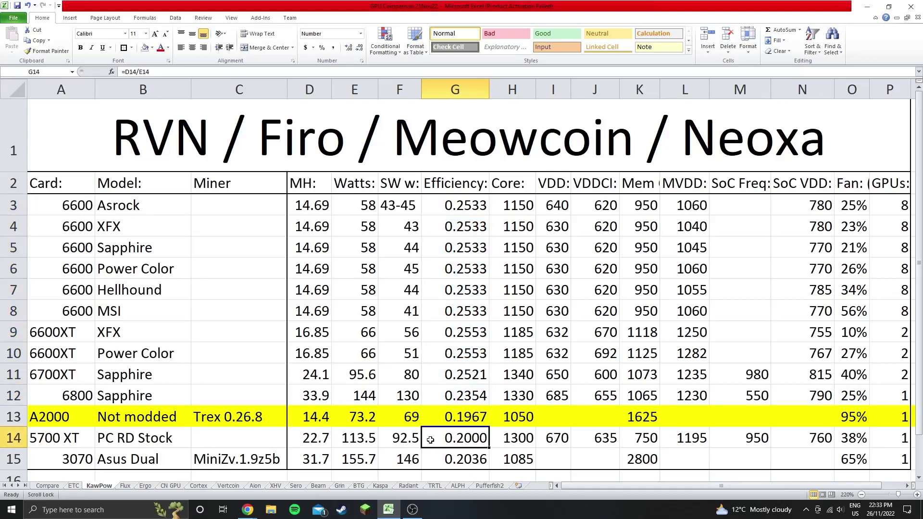
left_click(461, 456)
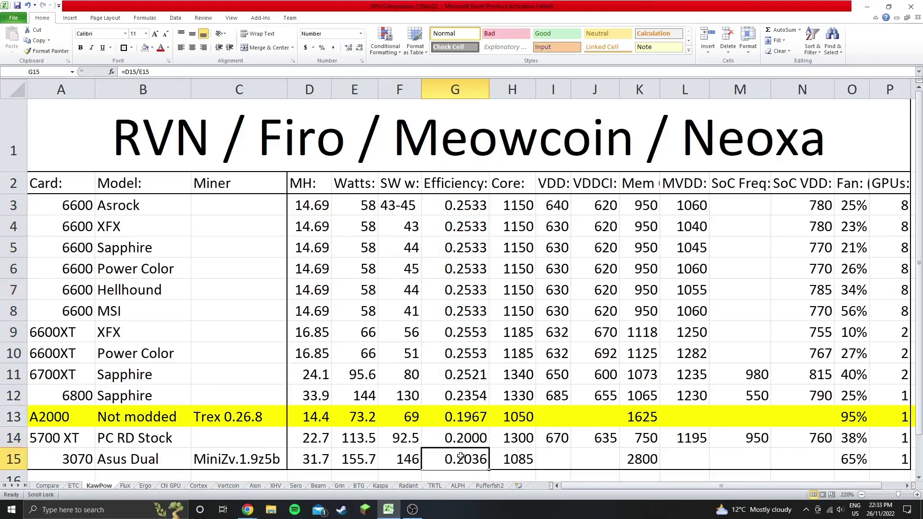
left_click(468, 414)
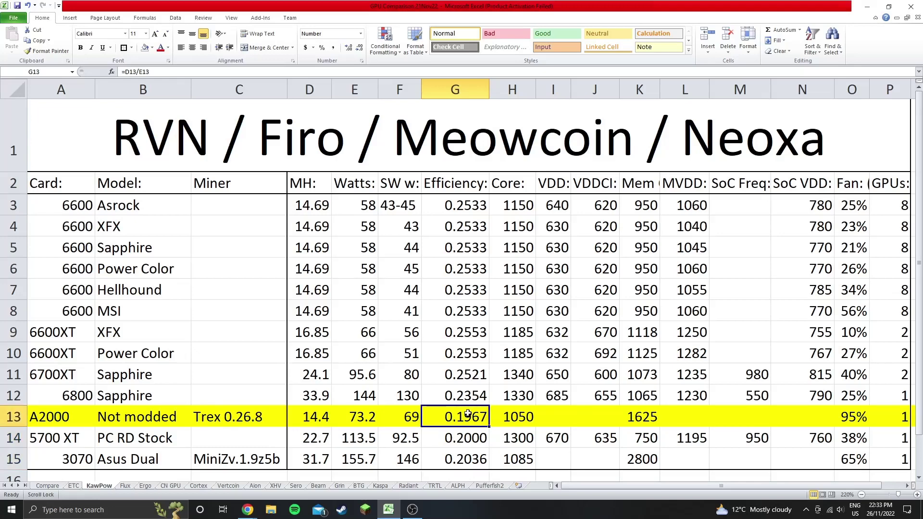
left_click(79, 417)
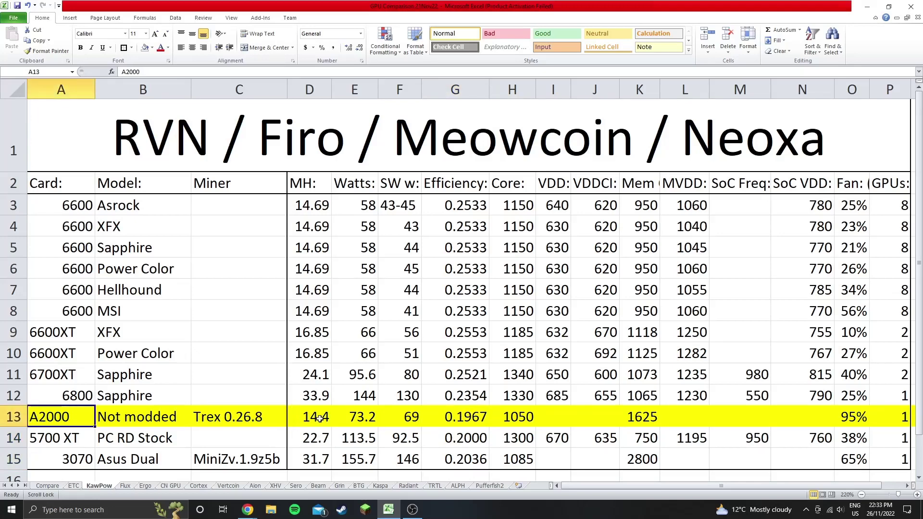
left_click(442, 415)
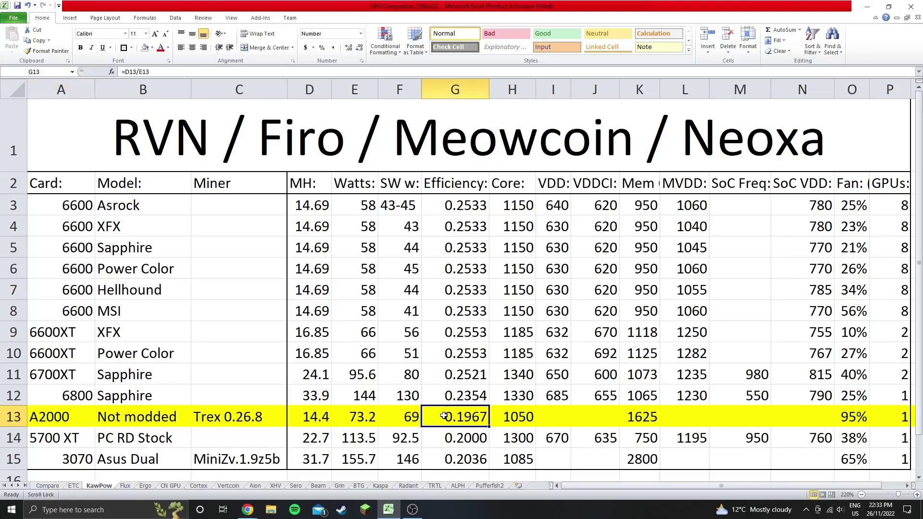
left_click(369, 413)
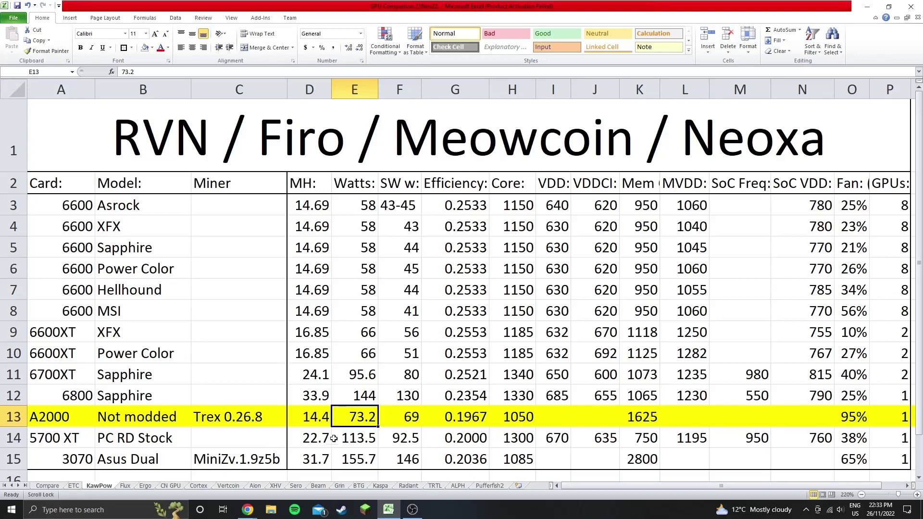
- Check the A2000's miner, hashrate, watts and efficiency on the Ergo sheet
left_click(145, 485)
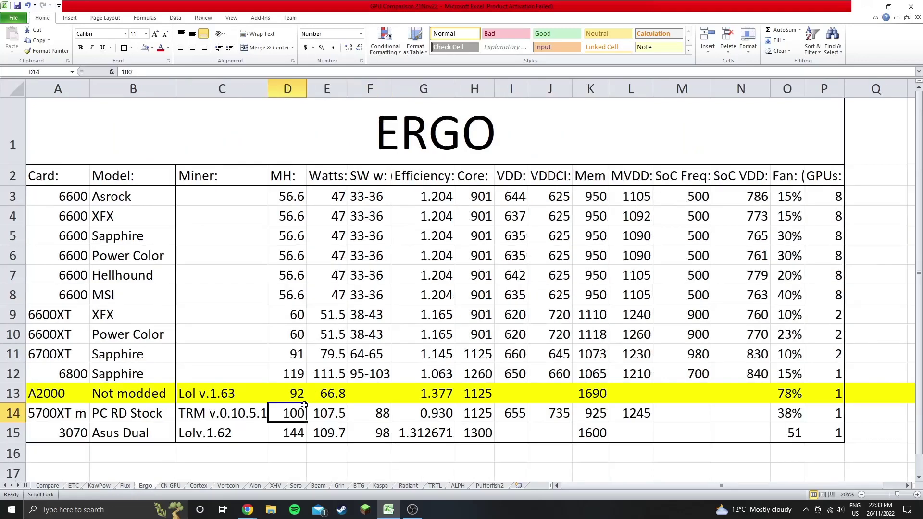
left_click(219, 392)
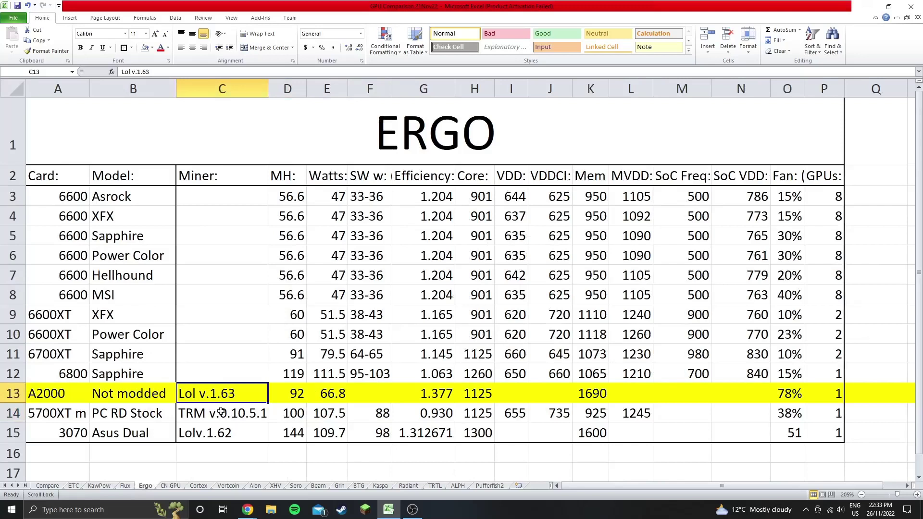
left_click(293, 393)
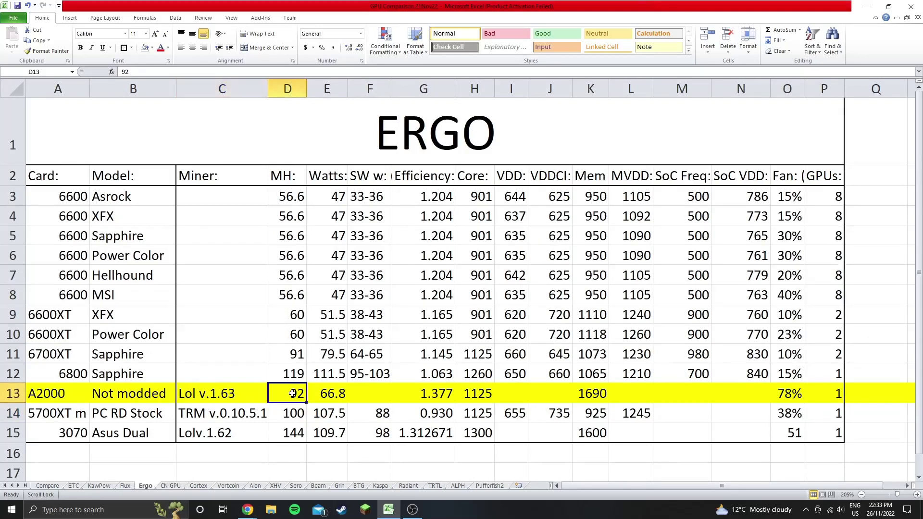
left_click(332, 393)
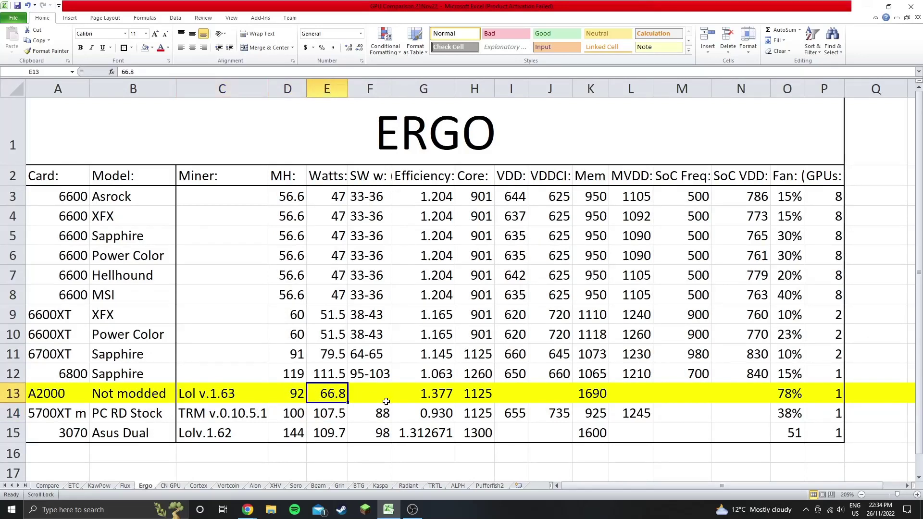
left_click(425, 392)
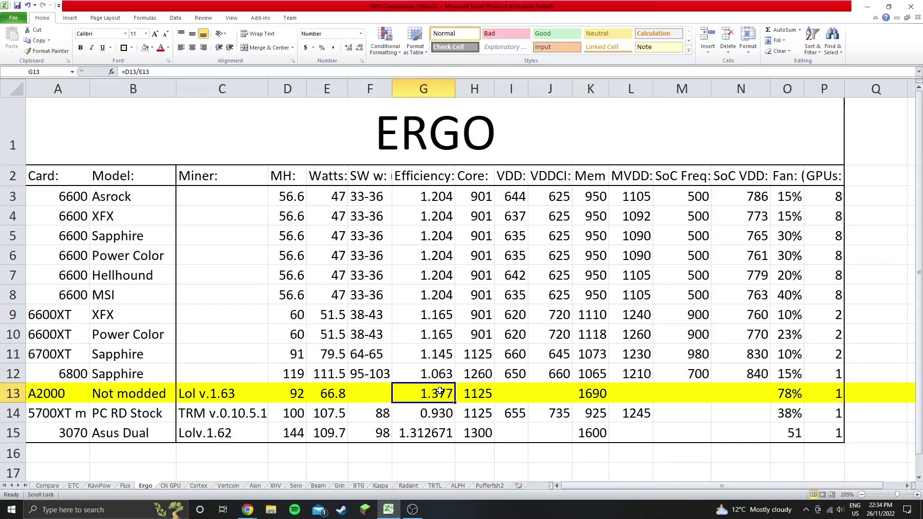
- Format the Ergo sheet's efficiency values in G3:G15 to three decimal places
left_click_drag(445, 431, 423, 196)
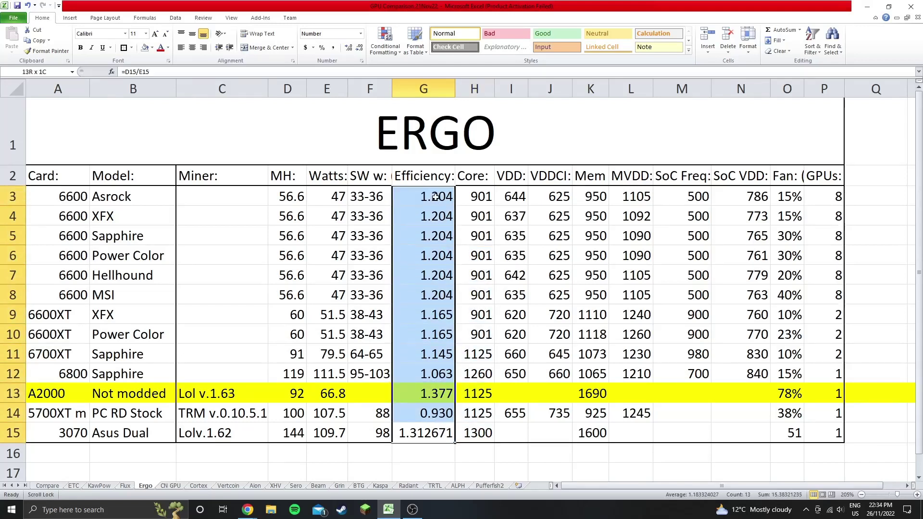
left_click(358, 49)
left_click(358, 50)
left_click(358, 49)
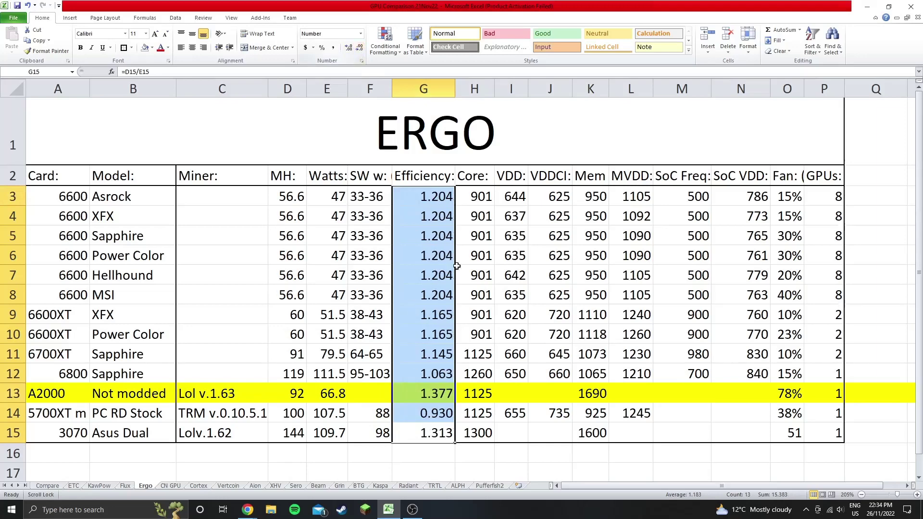
left_click(460, 466)
- Compare the A2000's Ergo efficiency in G13 with all the other cards in the column
left_click(447, 392)
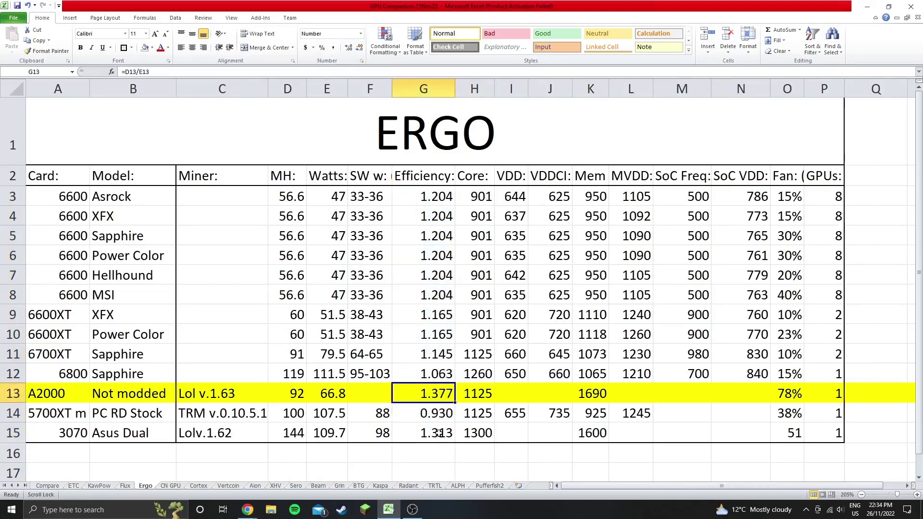
left_click_drag(439, 435, 443, 193)
left_click(440, 393)
- Check the A2000's miner, hashrate, watts and efficiency on the CN GPU sheet
left_click(169, 485)
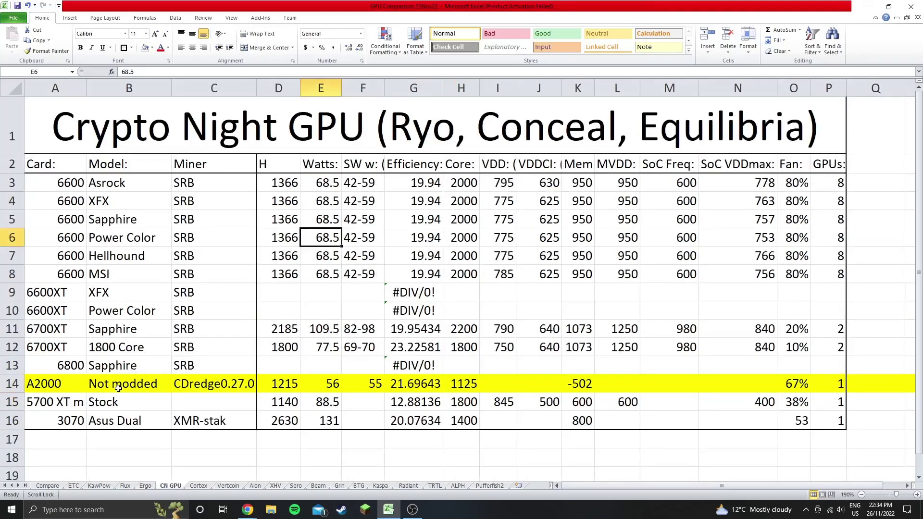
left_click(242, 385)
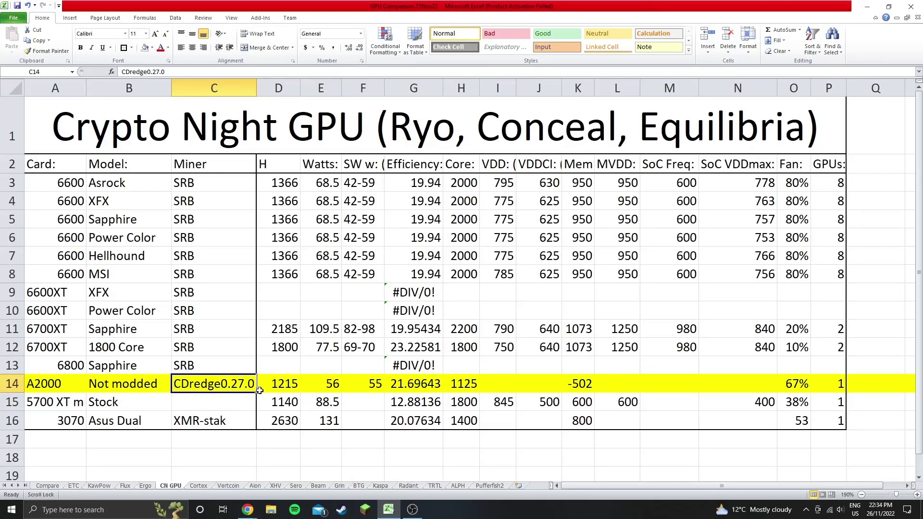
left_click(287, 384)
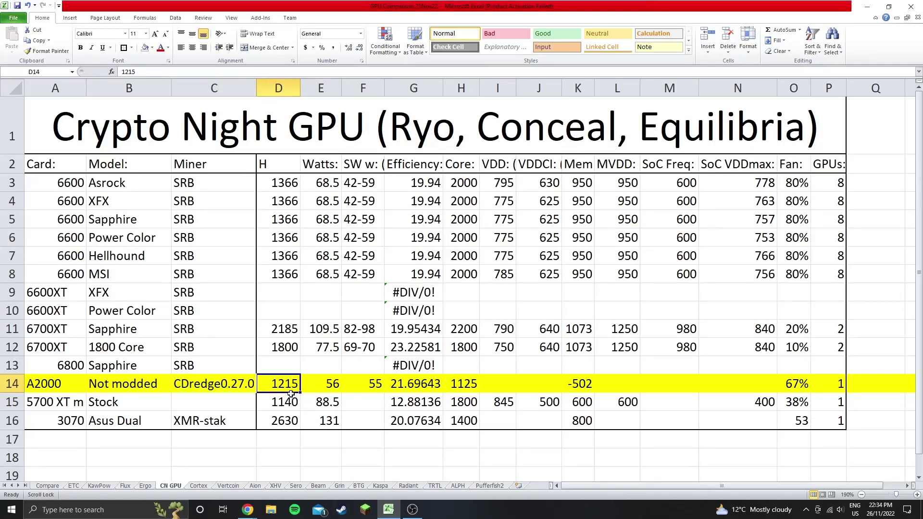
left_click(320, 385)
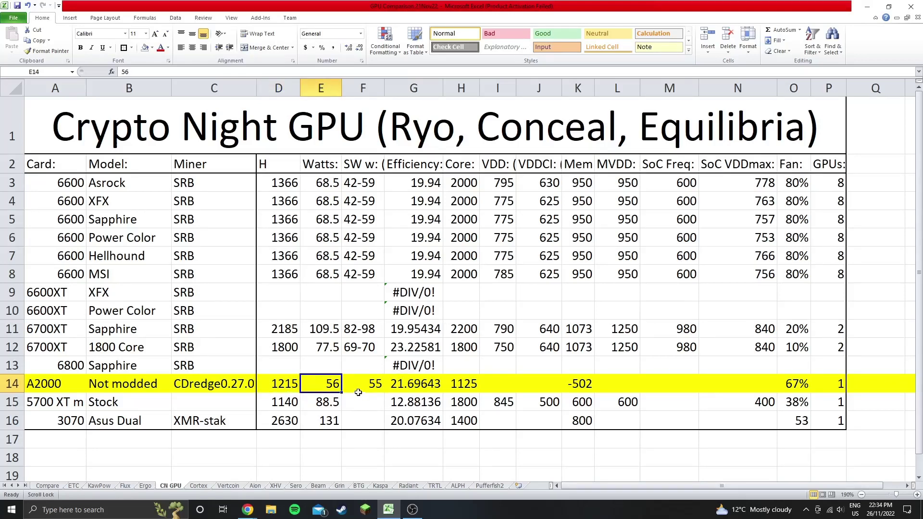
left_click(407, 386)
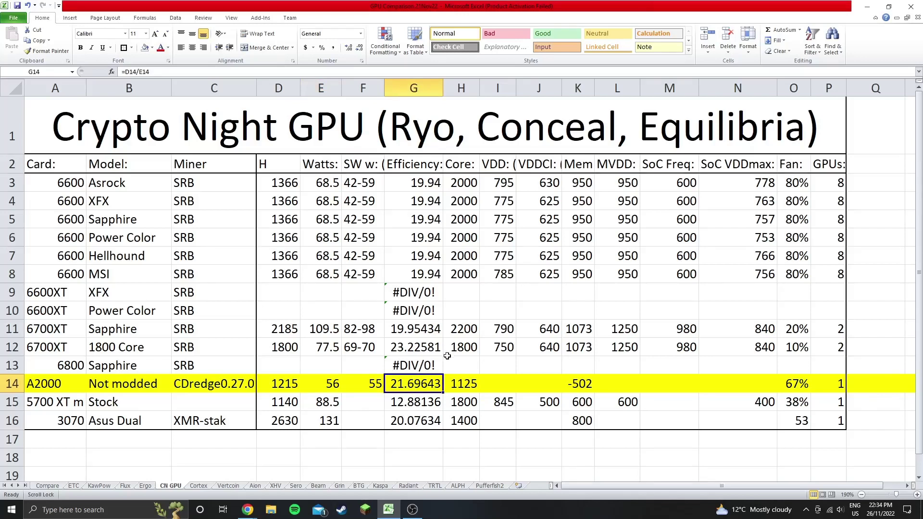
- Format the CN GPU sheet's efficiency values in G11:G16 to two decimal places
left_click_drag(428, 427, 431, 329)
left_click(362, 49)
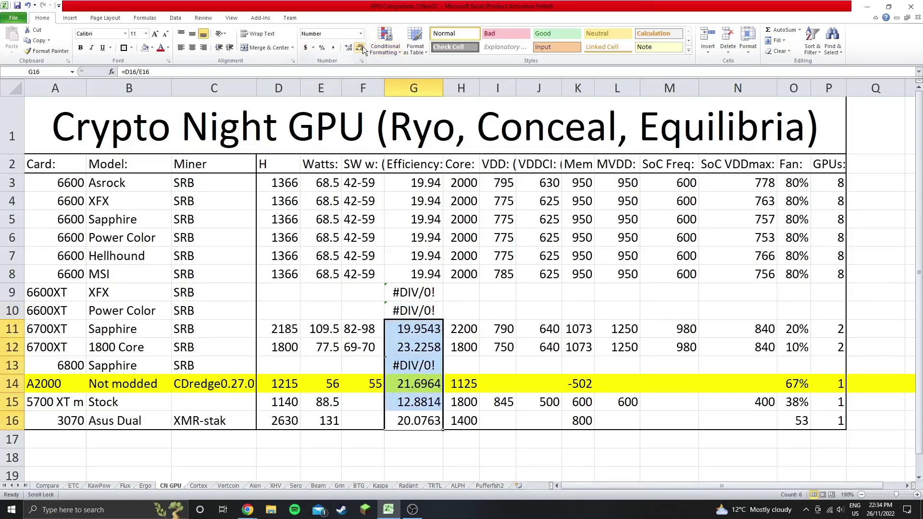
left_click(362, 48)
left_click(362, 49)
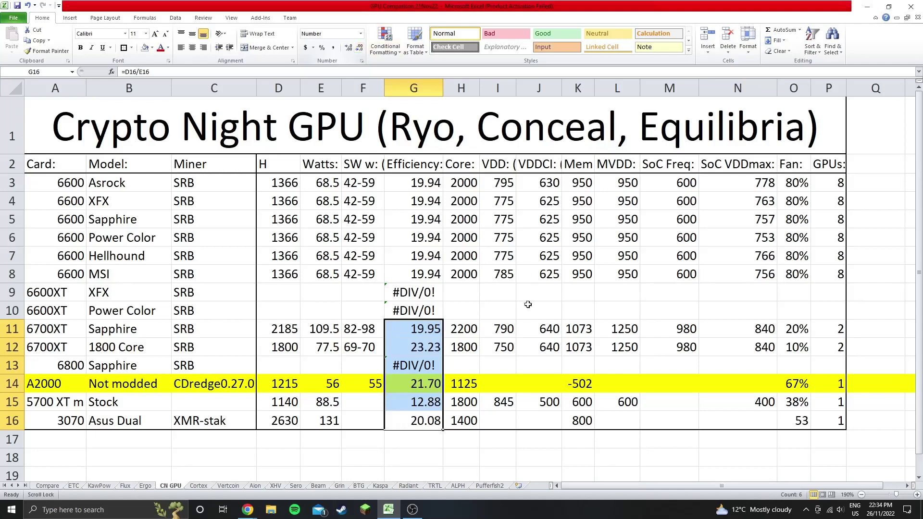
left_click(436, 406)
- Compare the A2000's CN GPU efficiency with the 1800 Core 6700XT and inspect the 6800's entries in row 13
left_click(425, 394)
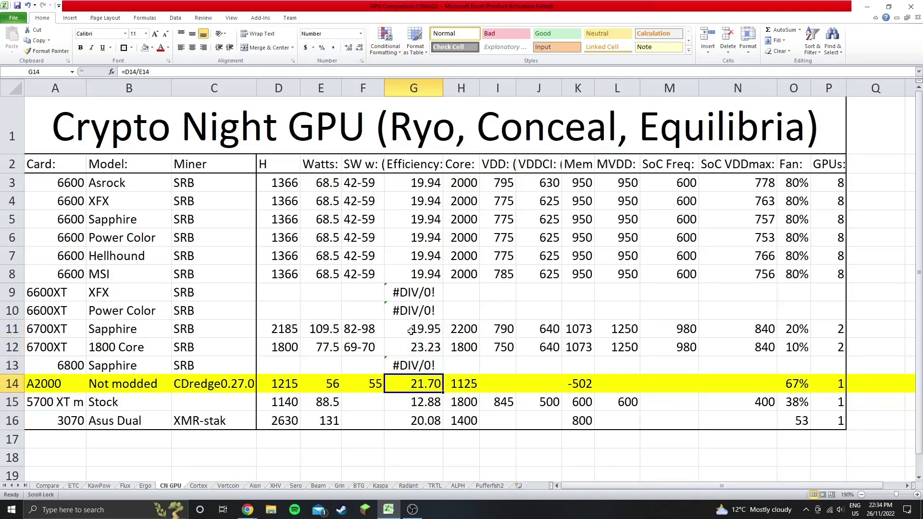
left_click(431, 346)
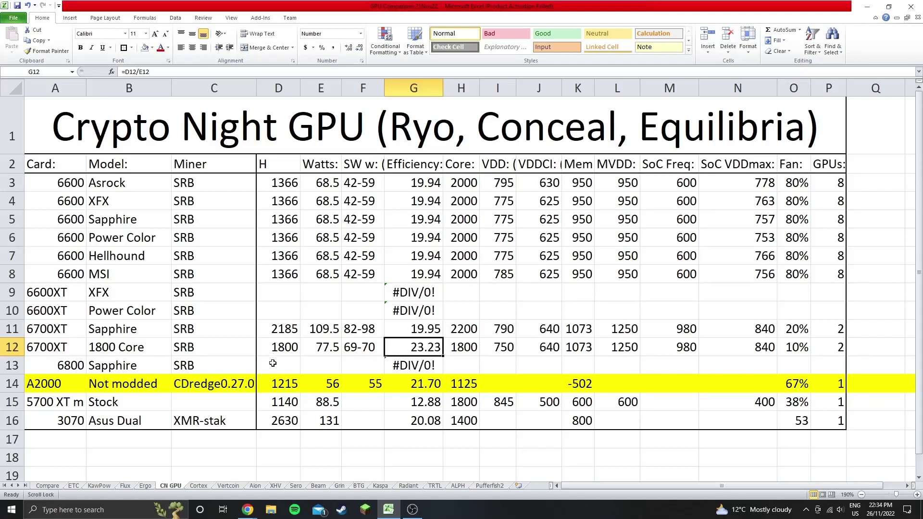
left_click_drag(272, 364, 517, 375)
left_click(491, 361)
left_click(409, 360)
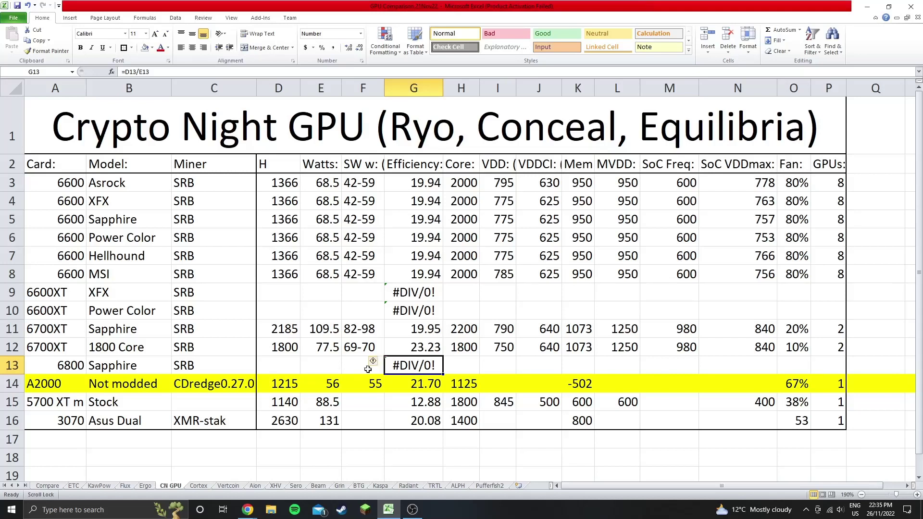
left_click(474, 368)
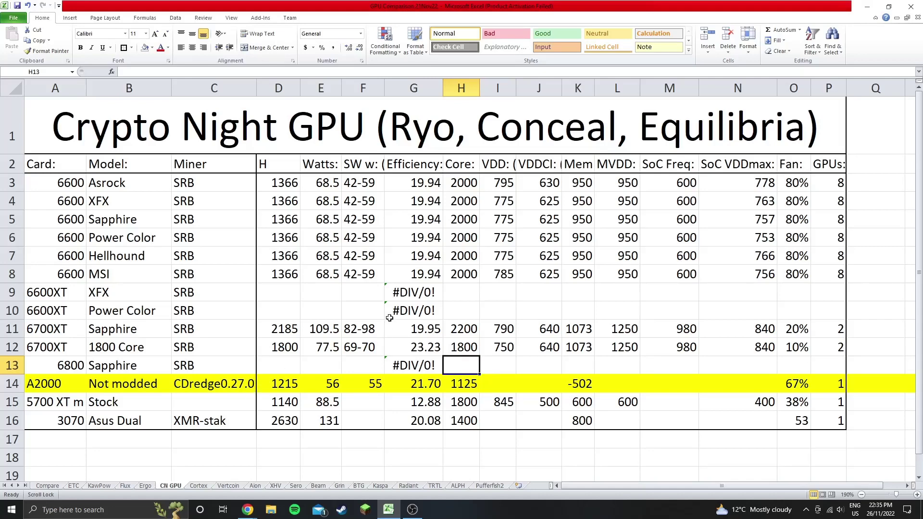
- Switch to Hive OS in Chrome, review the RTX A2000's overclock settings without saving, and return to the Excel workbook
mouse_move(247, 510)
left_click(291, 472)
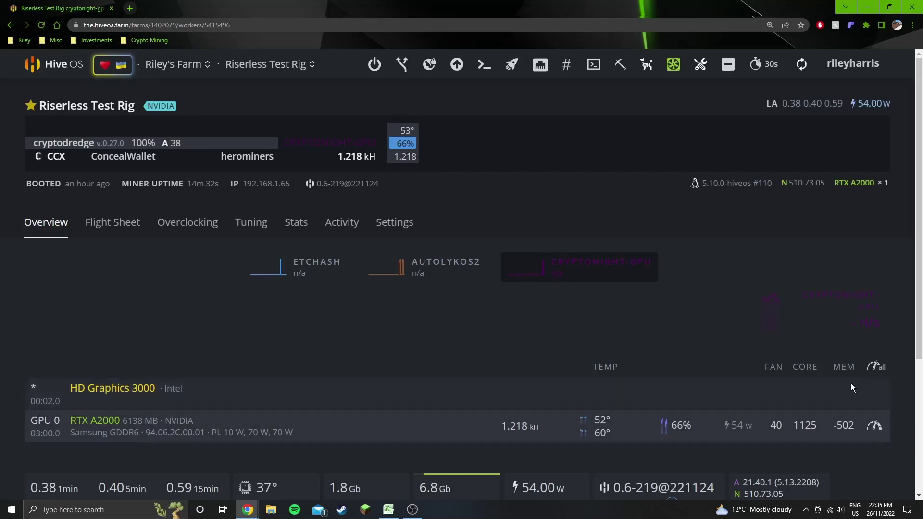
left_click(875, 366)
scroll(315, 282, "down", 3)
scroll(315, 277, "down", 1)
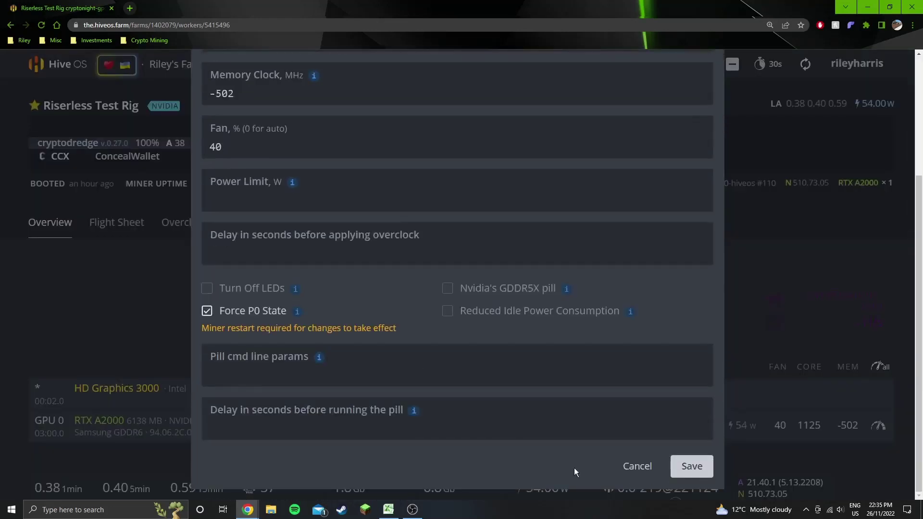
left_click(631, 467)
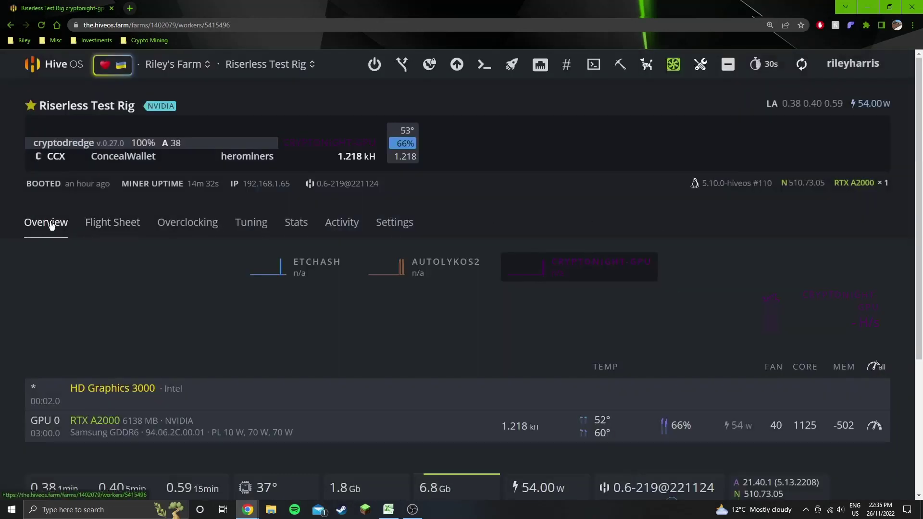
left_click(389, 509)
left_click(538, 366)
left_click(391, 373)
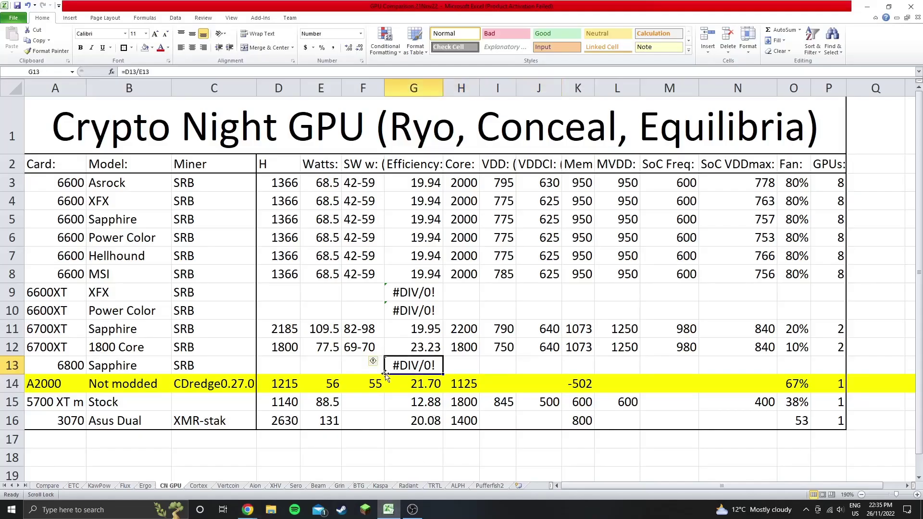
- Replace the broken A2000 ETHash watts reference in E9 of the Compare sheet with a link to ETC!F13
left_click(46, 486)
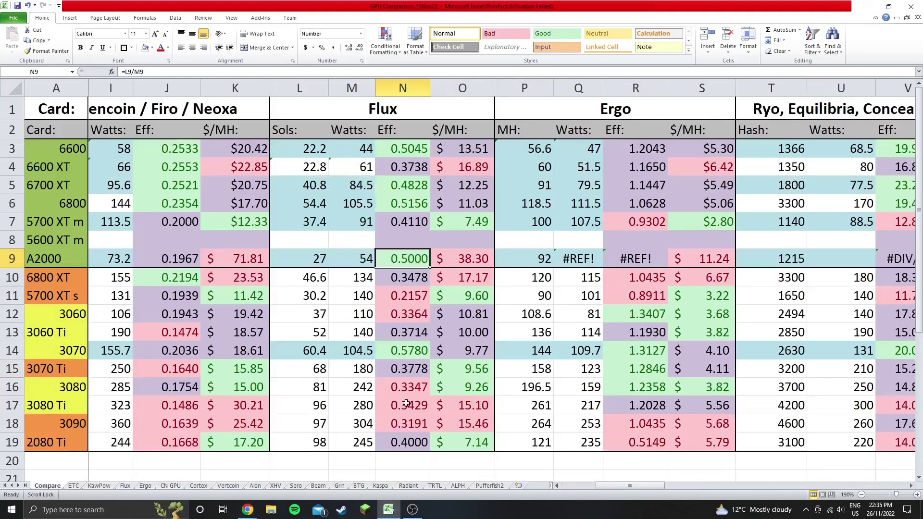
left_click_drag(618, 486, 564, 489)
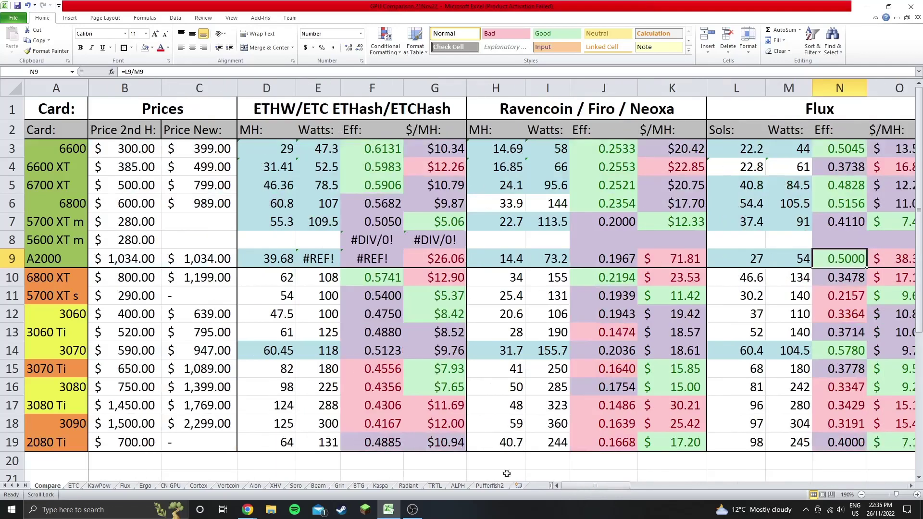
left_click(71, 260)
left_click(317, 258)
double_click(317, 258)
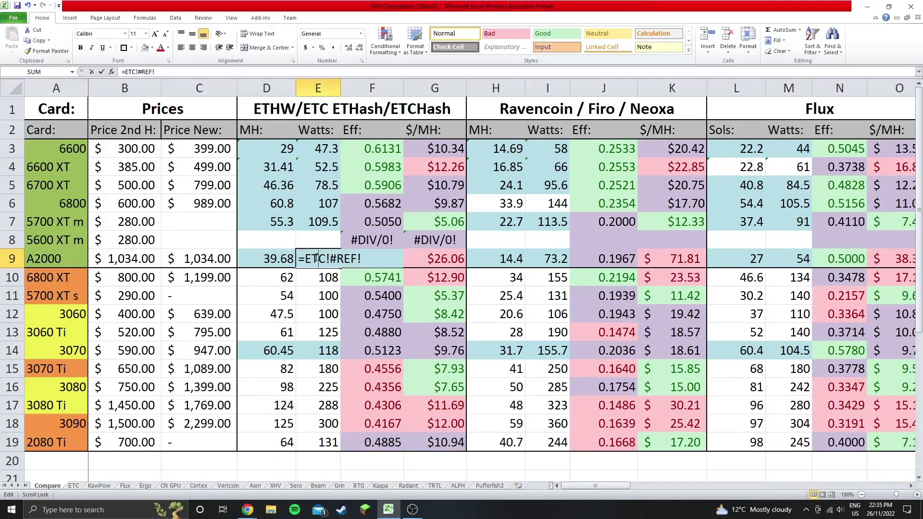
left_click_drag(299, 259, 385, 262)
type("=")
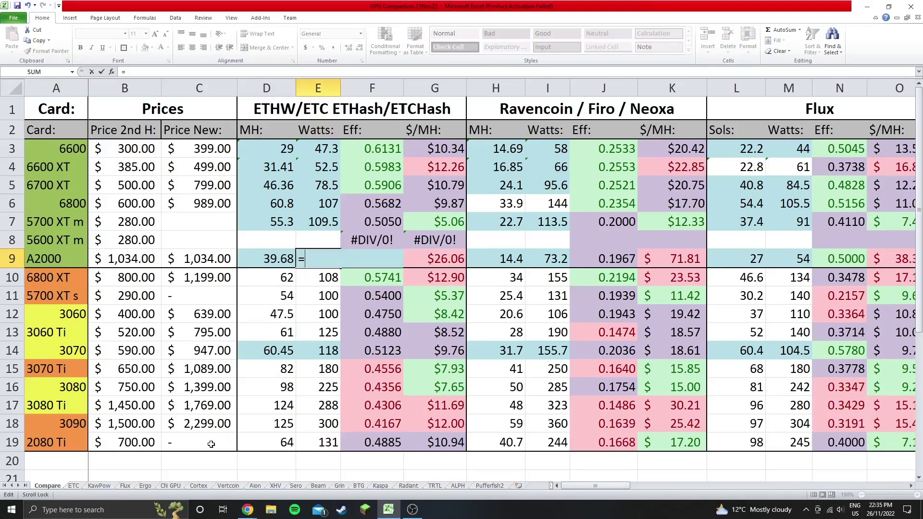
left_click(76, 486)
left_click(364, 371)
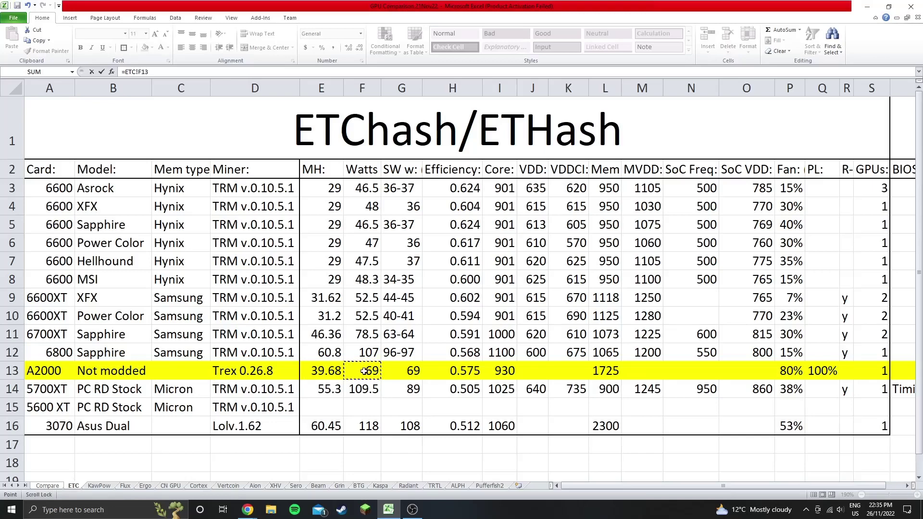
key("Return")
key("Down")
key("Right")
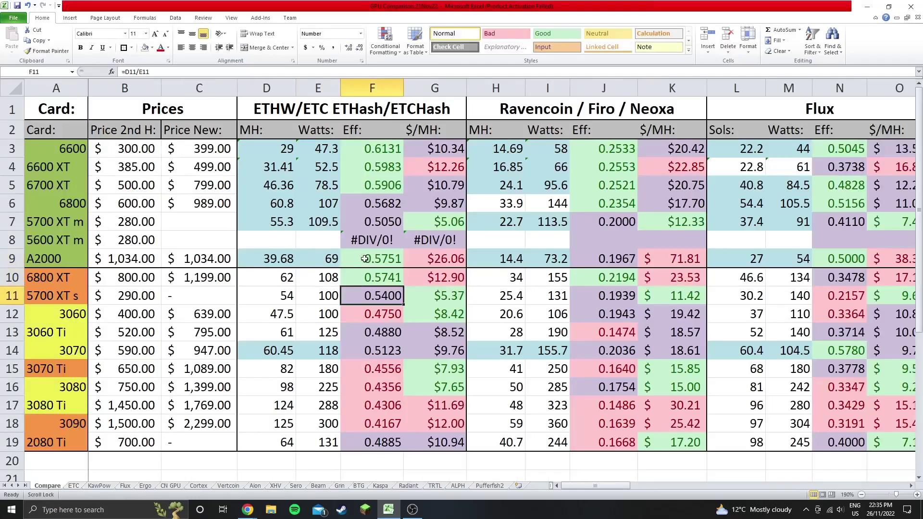
- Compare the A2000's ETHash efficiency in F9 with the 6600, 6600 XT and 6700 XT efficiencies
left_click(381, 259)
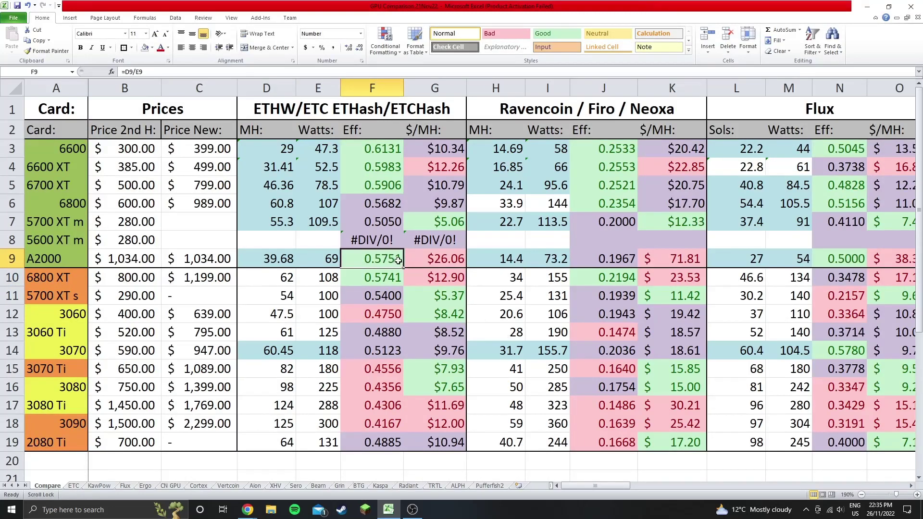
left_click_drag(384, 186, 381, 149)
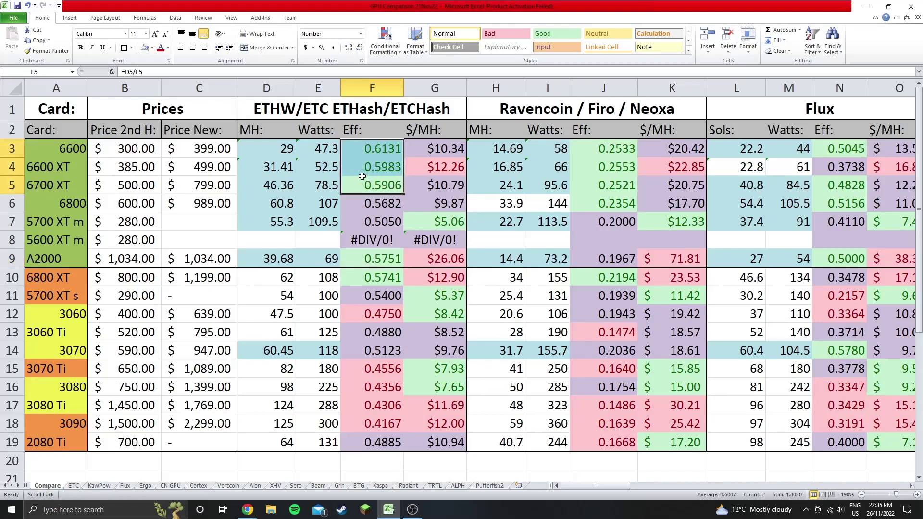
left_click(383, 265)
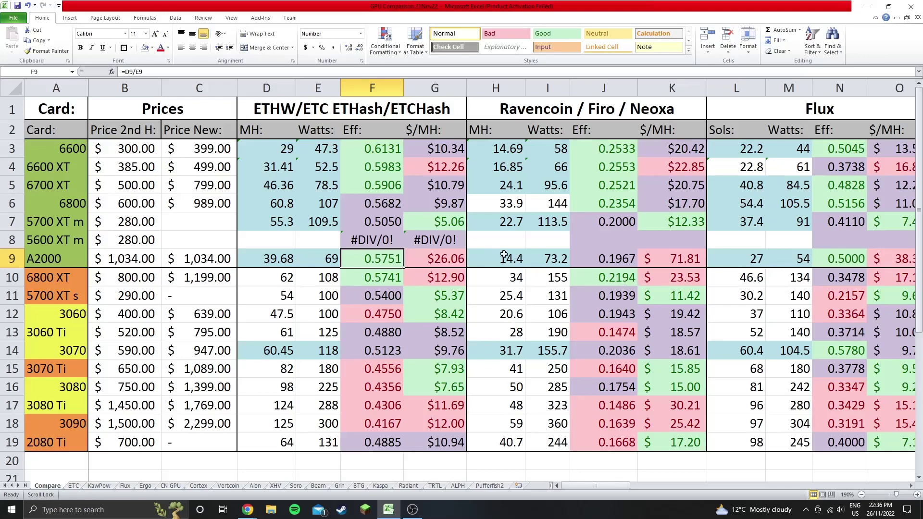
- Check the A2000's Ravencoin hashrate, watts and efficiency, plus its Flux efficiency, on the Compare sheet
left_click_drag(504, 260, 552, 267)
left_click(601, 260)
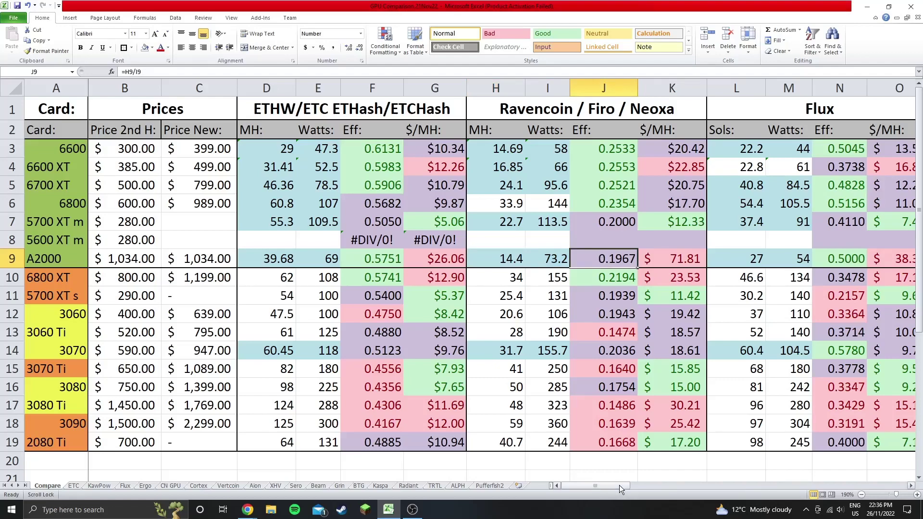
left_click_drag(619, 486, 651, 485)
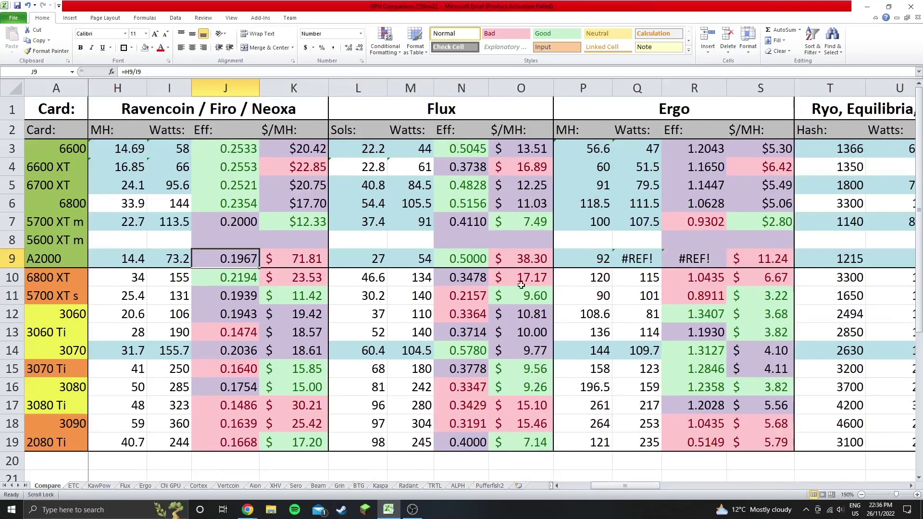
left_click(468, 260)
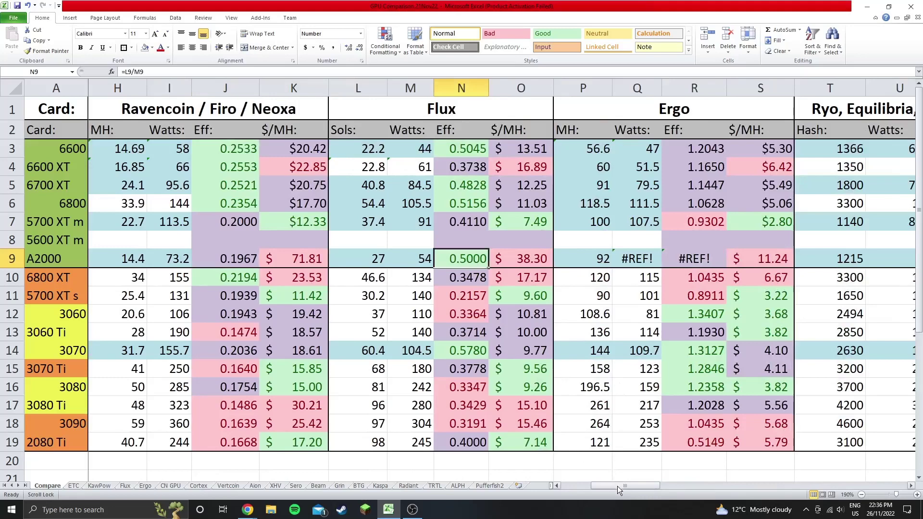
- Replace the broken A2000 Ergo watts reference in Q9 with a link to the A2000's watts on the Ergo sheet
left_click_drag(617, 486, 636, 486)
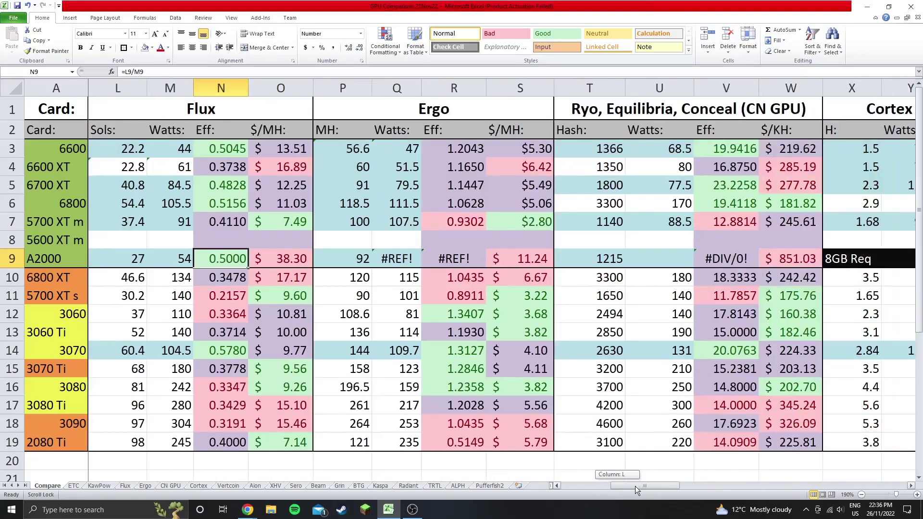
left_click(395, 257)
double_click(396, 257)
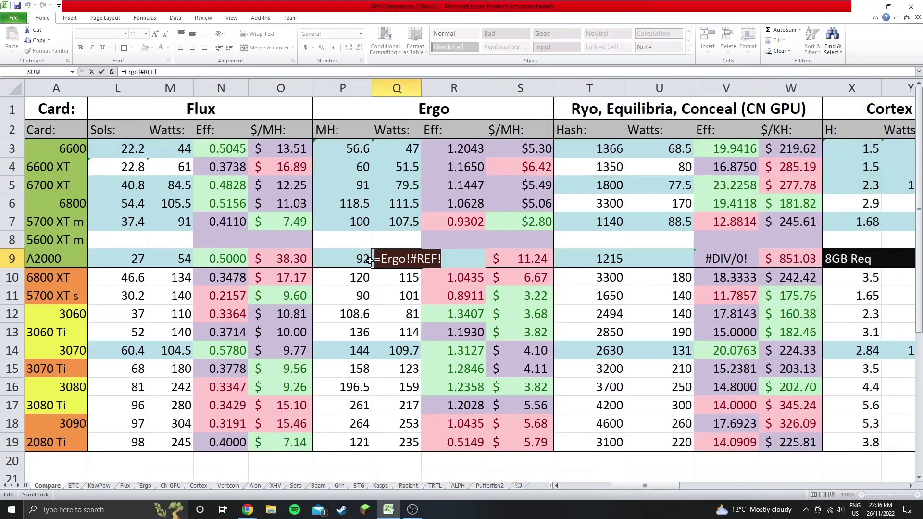
key("BackSpace")
key("BackSpace")
key("BackSpace")
key("BackSpace")
key("BackSpace")
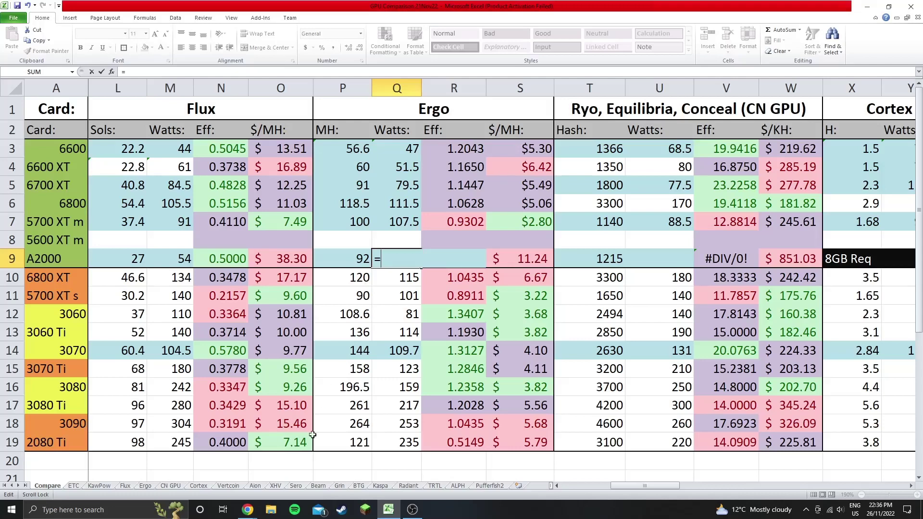
left_click(146, 486)
left_click(323, 394)
key("Return")
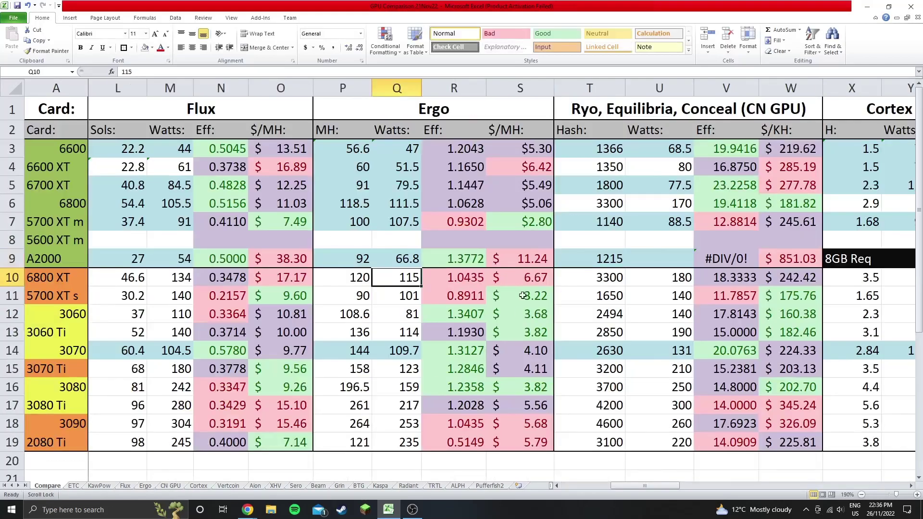
left_click(458, 257)
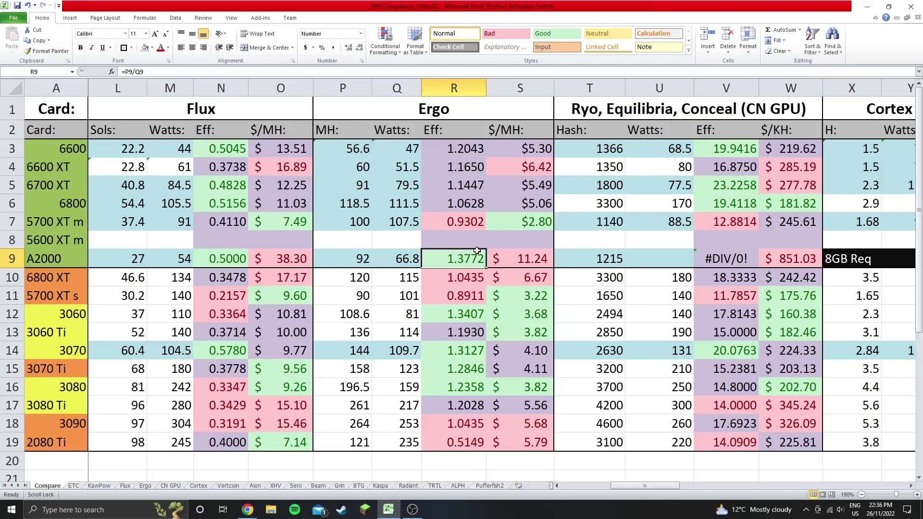
- Link the A2000's CN GPU watts in U9 of the Compare sheet to 'CN GPU'!E14
double_click(670, 260)
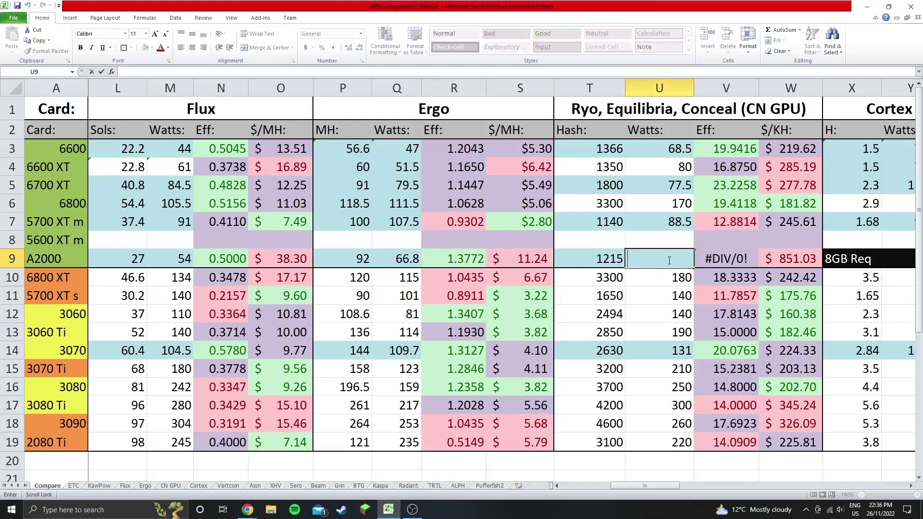
type("=")
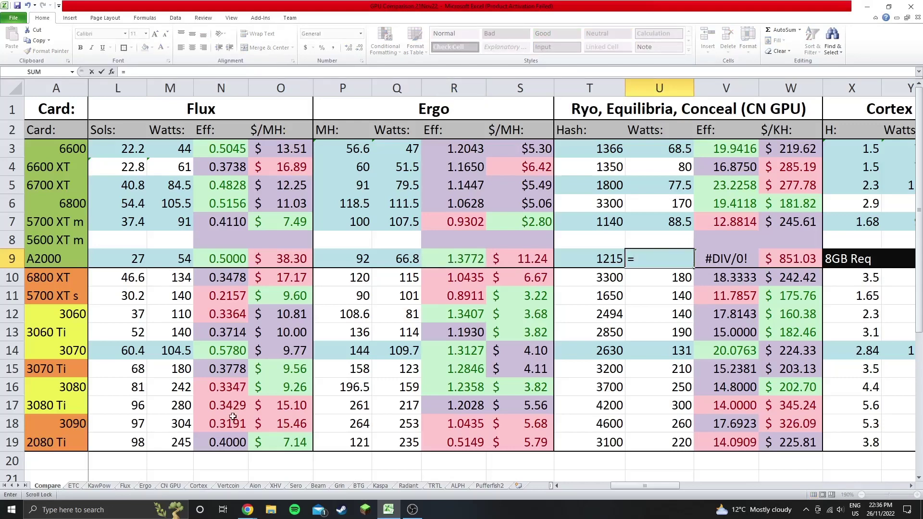
left_click(172, 486)
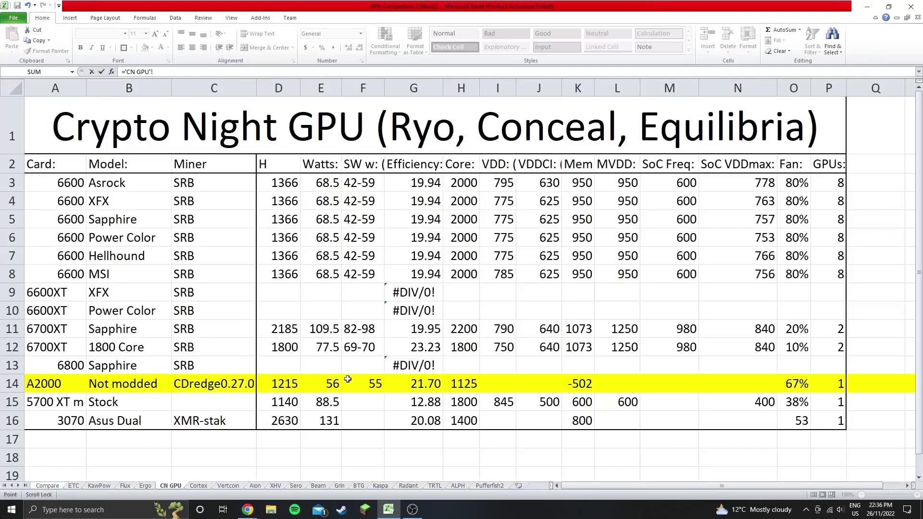
left_click(332, 385)
key("Return")
left_click(688, 259)
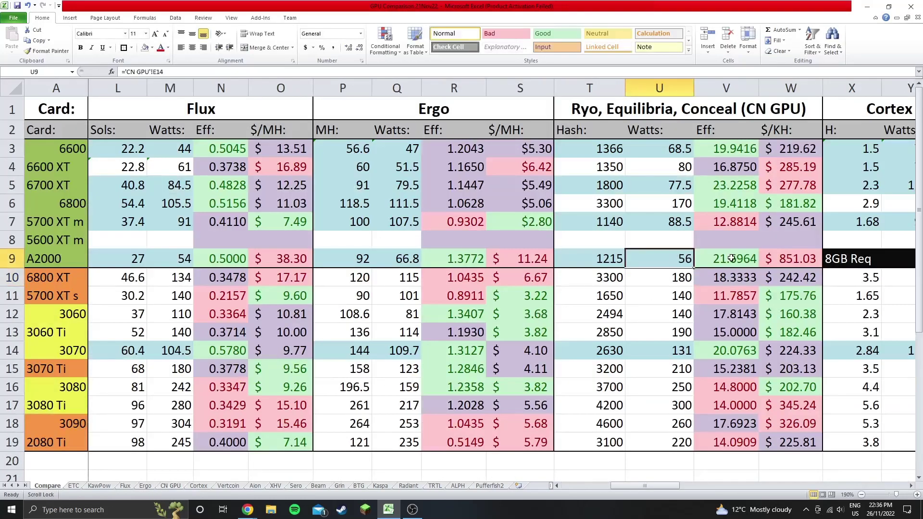
left_click(731, 258)
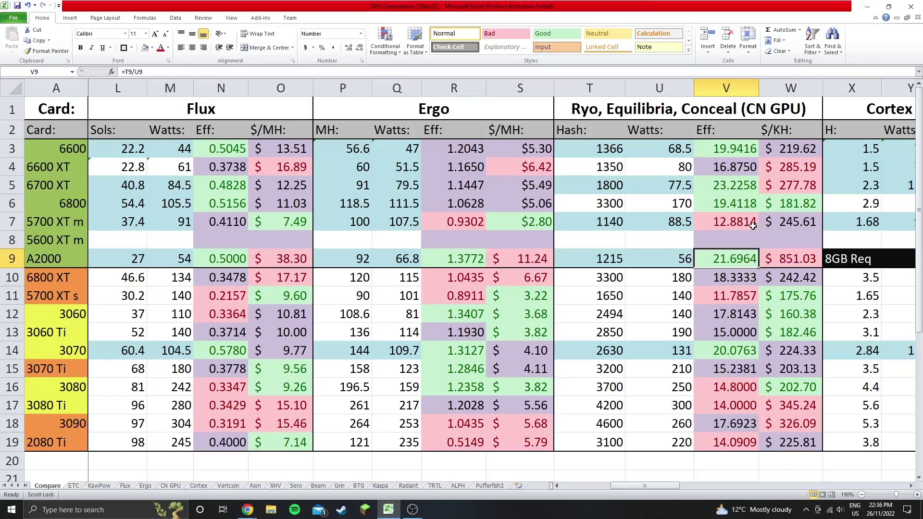
- Check the A2000's CN GPU hashrate source and compare its efficiency in V9 with the AMD cards in V3:V7
double_click(617, 258)
key("Return")
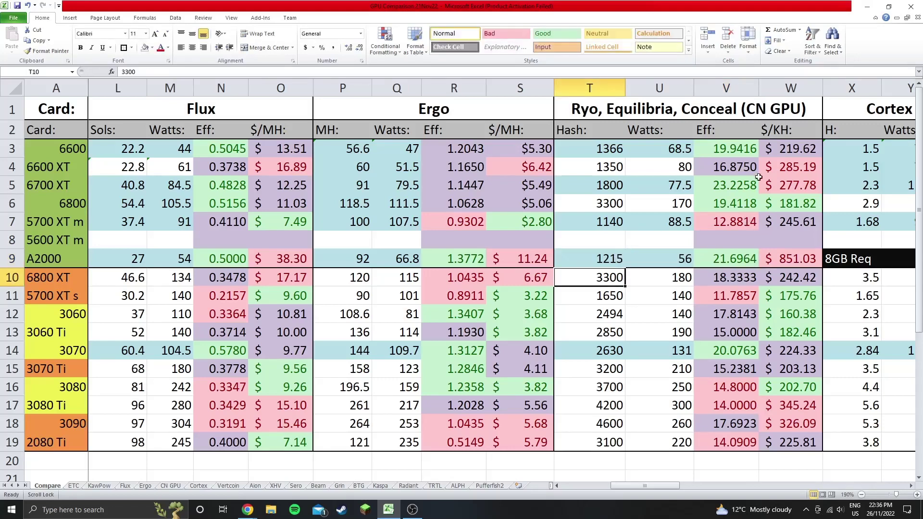
left_click_drag(734, 147, 739, 243)
left_click(732, 201)
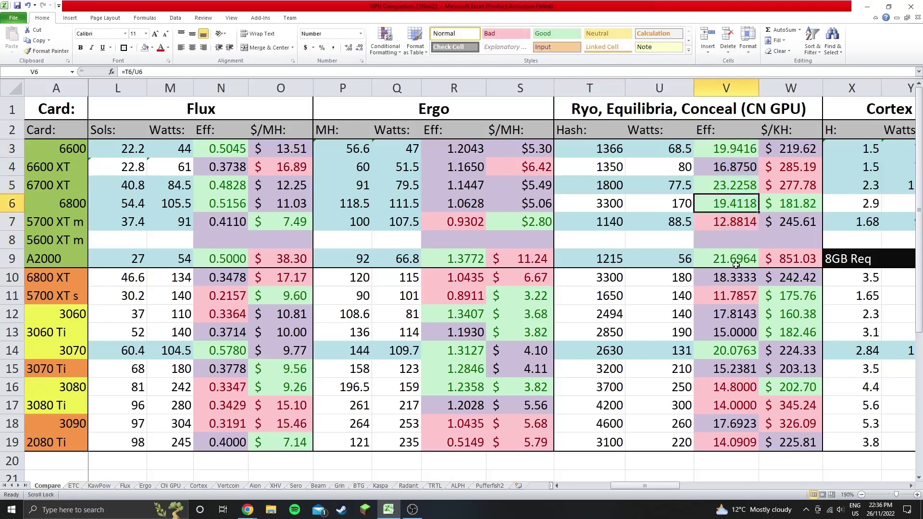
left_click(730, 148)
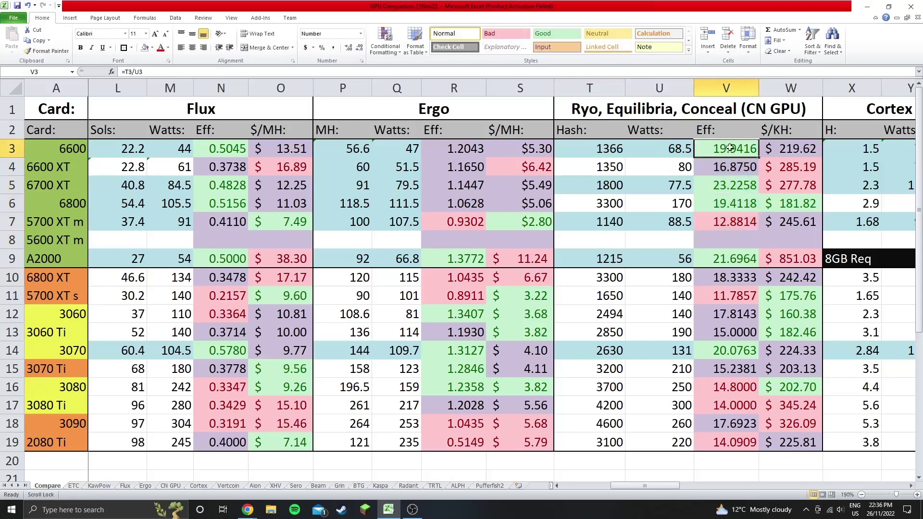
left_click(730, 185)
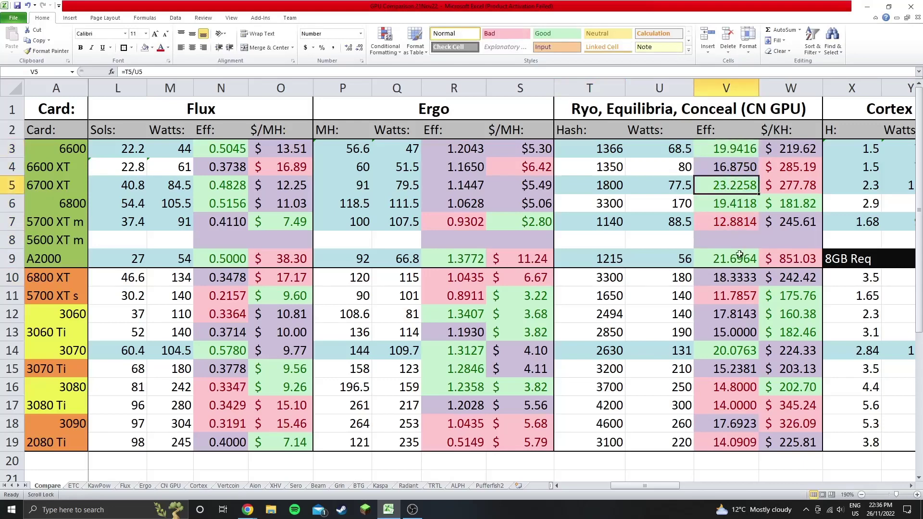
left_click(720, 152)
left_click(727, 215)
left_click(727, 258)
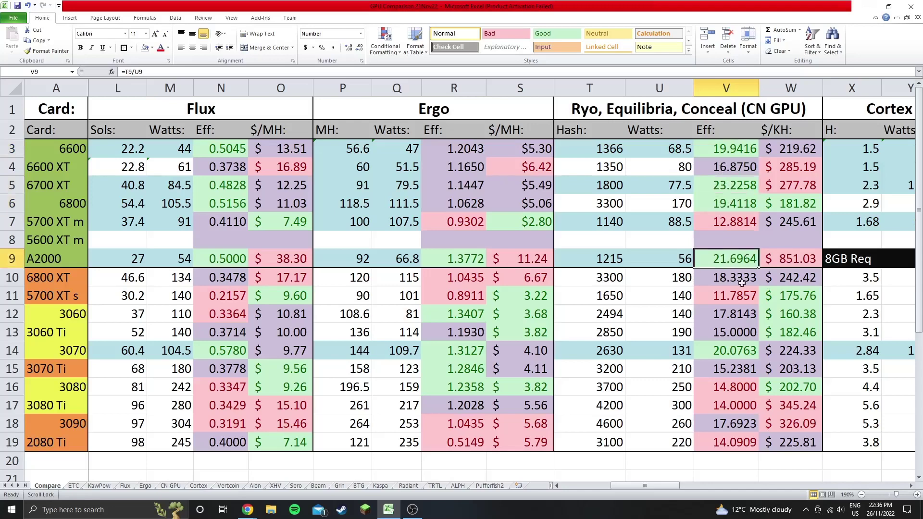
- Trace the 6700 XT's Compare figures to the CN GPU sheet and compare its Sapphire and 1800 Core entries in rows 11 and 12
left_click(721, 182)
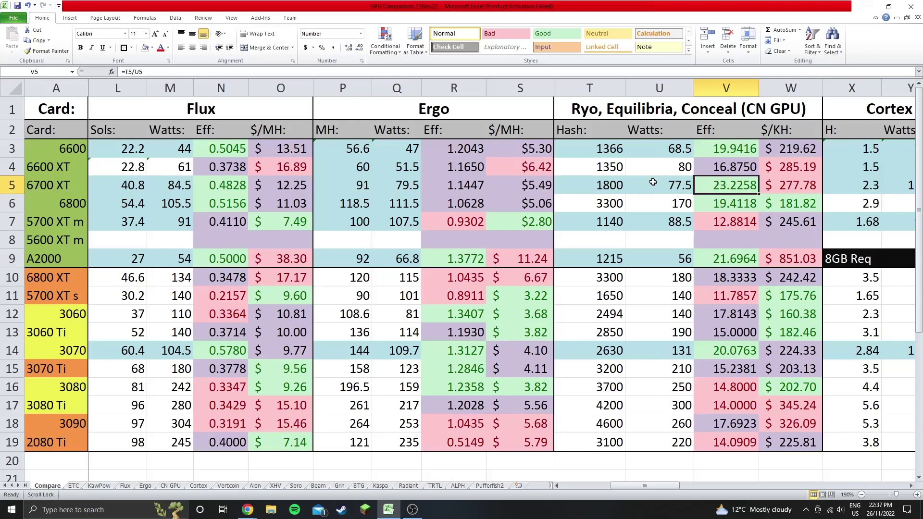
left_click(589, 184)
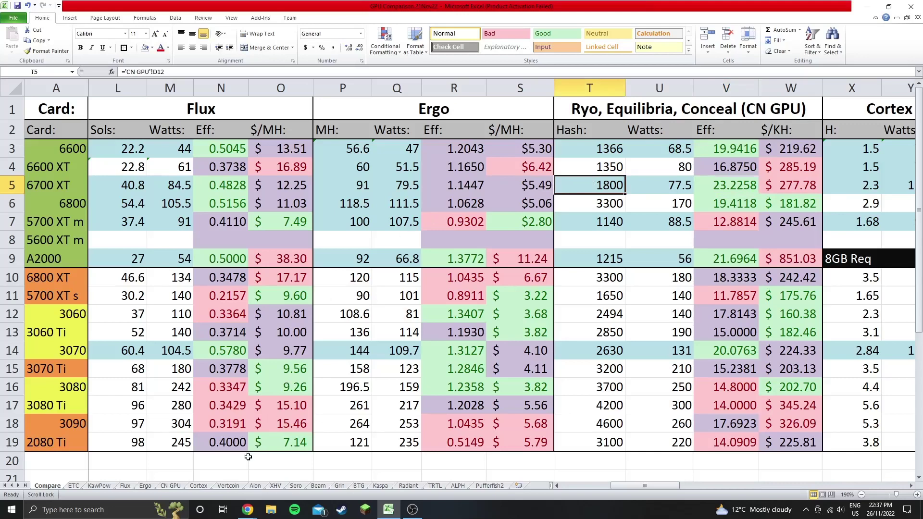
left_click(179, 487)
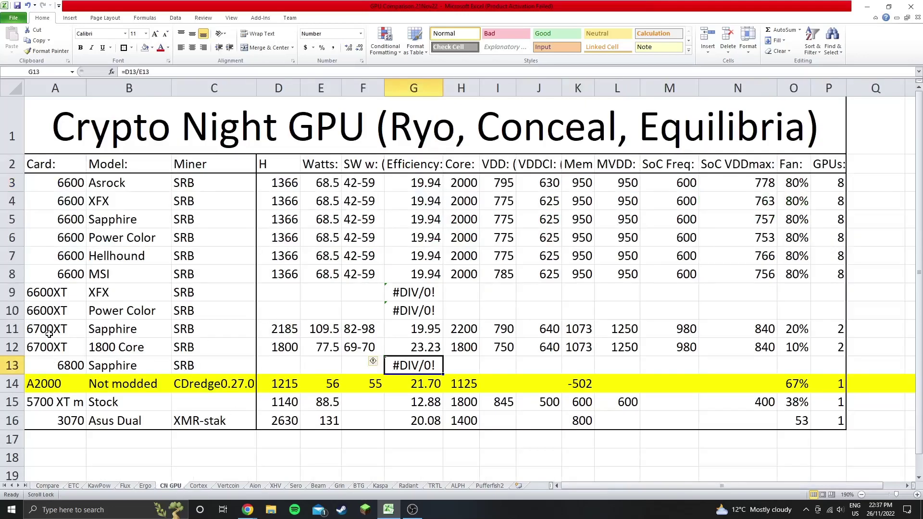
left_click_drag(120, 329, 185, 346)
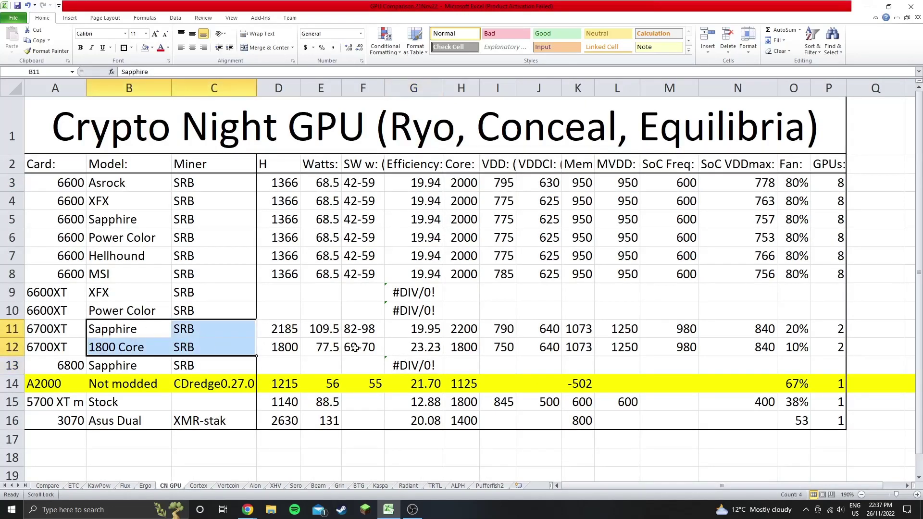
left_click(437, 348)
left_click_drag(47, 351, 44, 329)
left_click(456, 329)
left_click(505, 329)
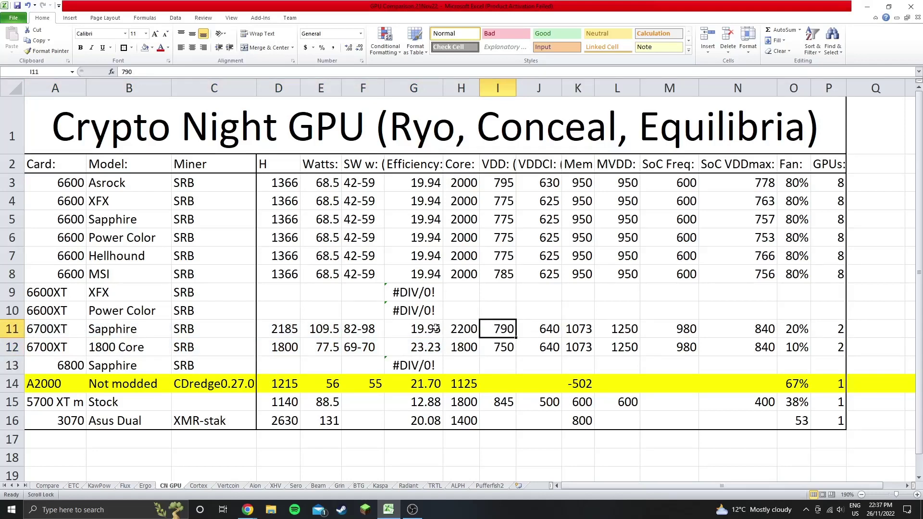
left_click(271, 325)
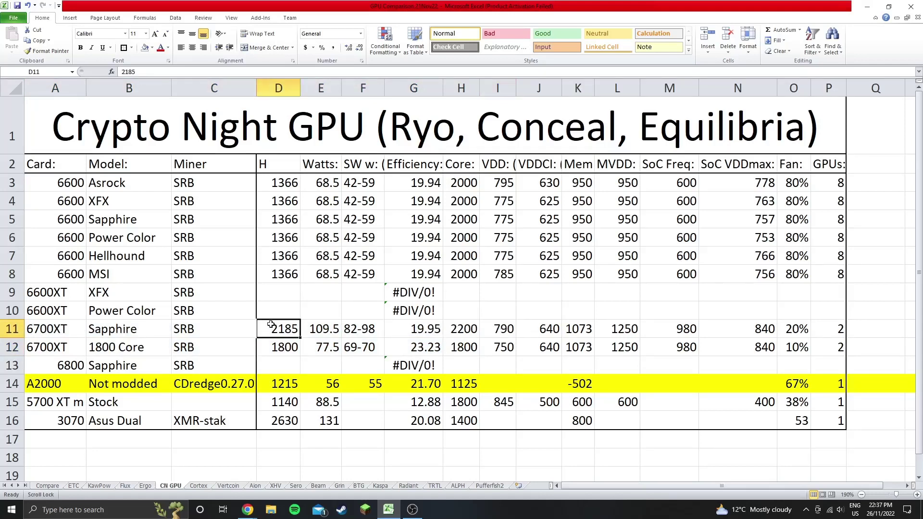
left_click(276, 351)
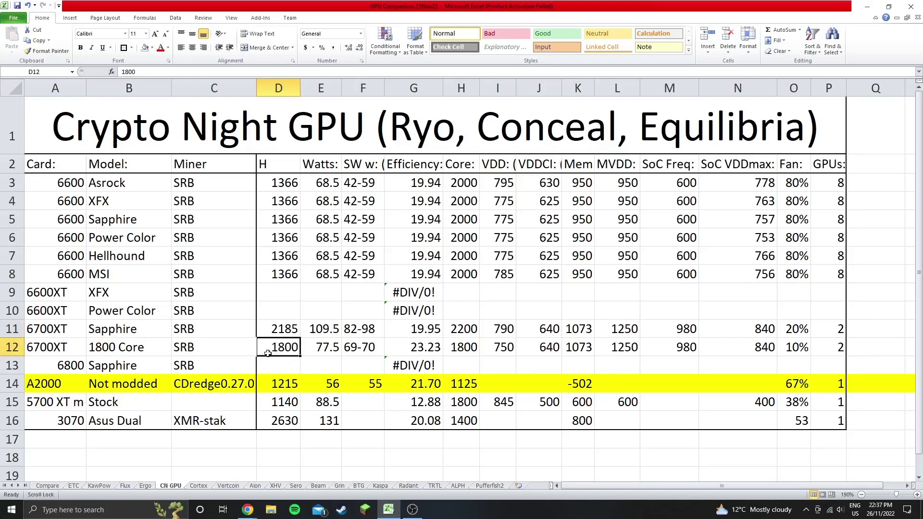
left_click(421, 346)
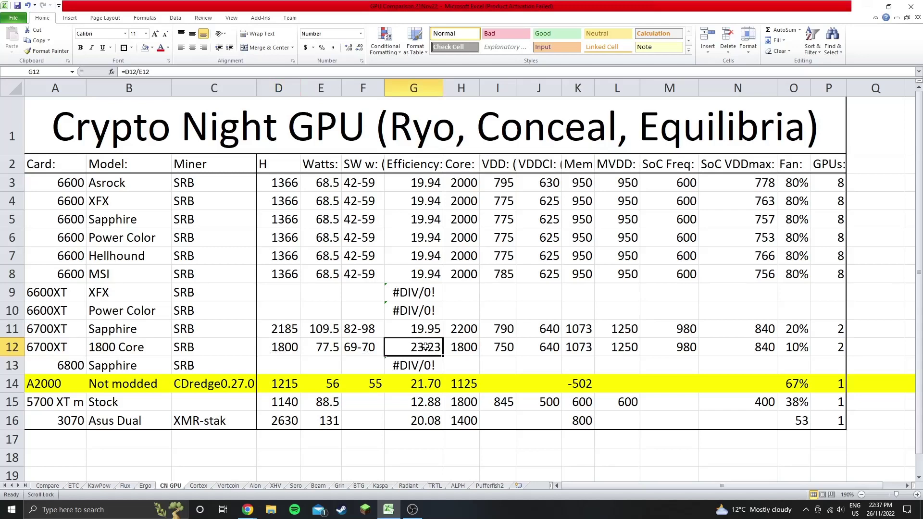